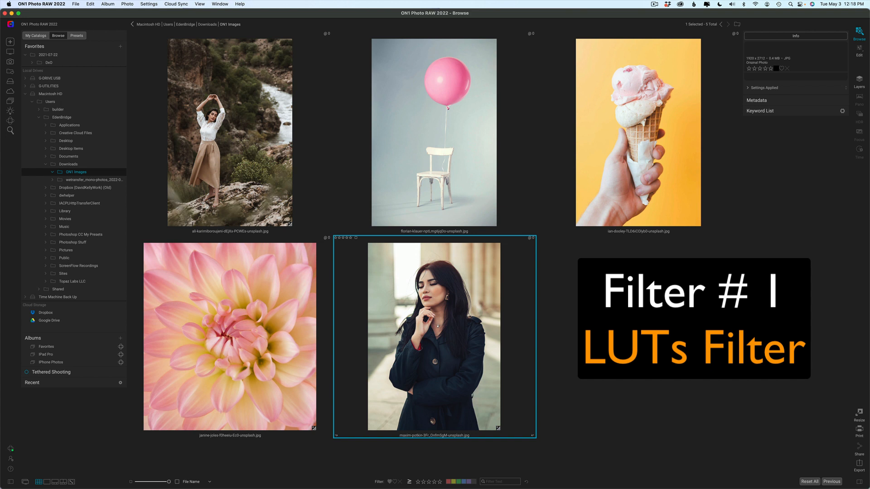
# - Open the photo of the woman in the dark coat for editing and add the LUTs filter from Effects
pyautogui.doubleClick(443, 325)
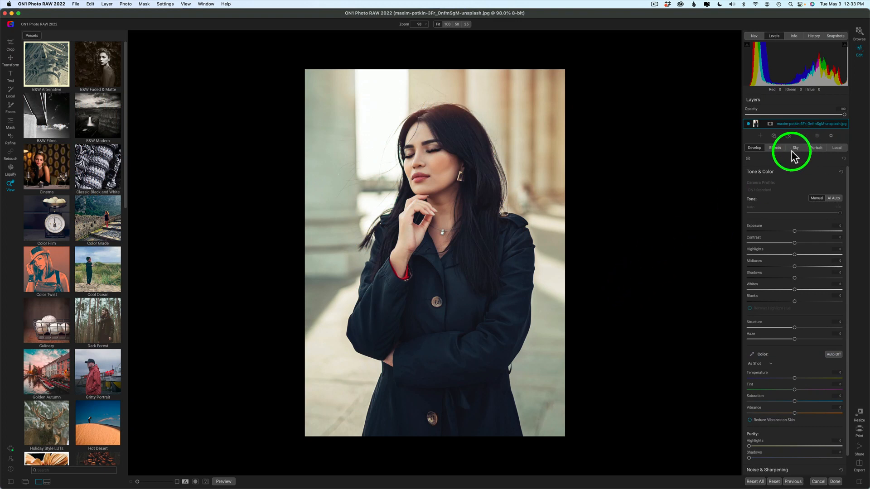
pyautogui.click(777, 149)
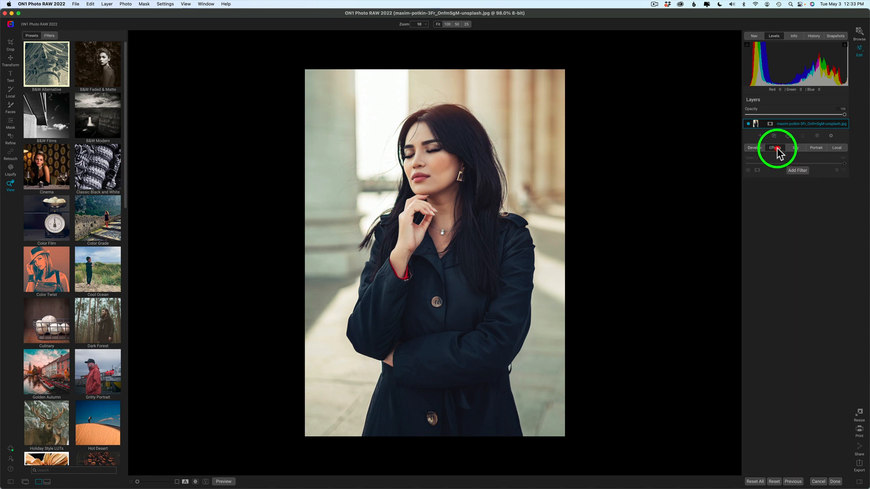
pyautogui.click(799, 171)
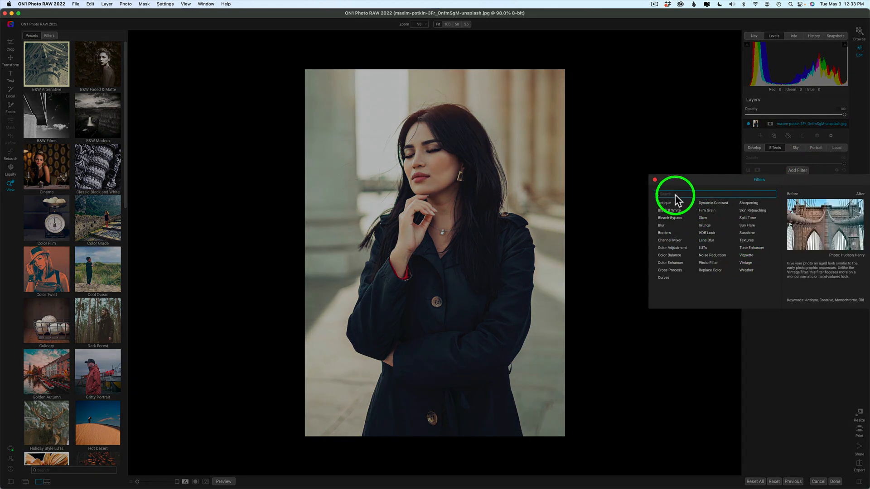
pyautogui.write('lut')
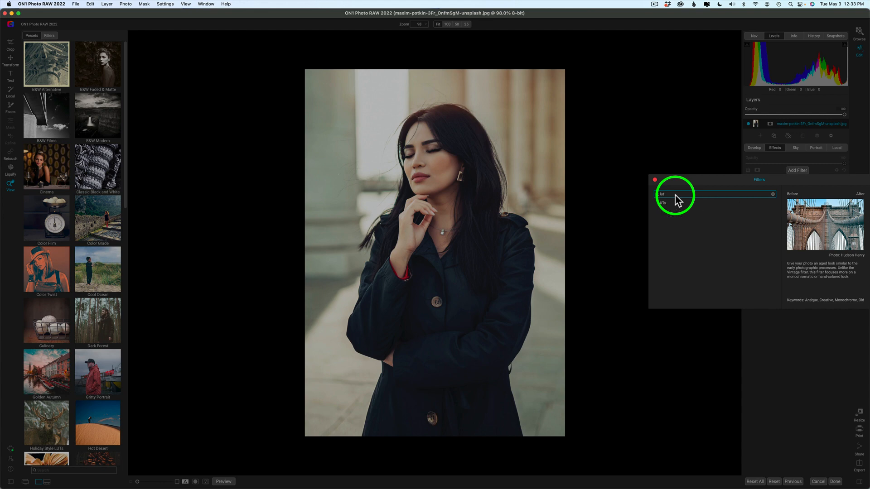
pyautogui.click(664, 203)
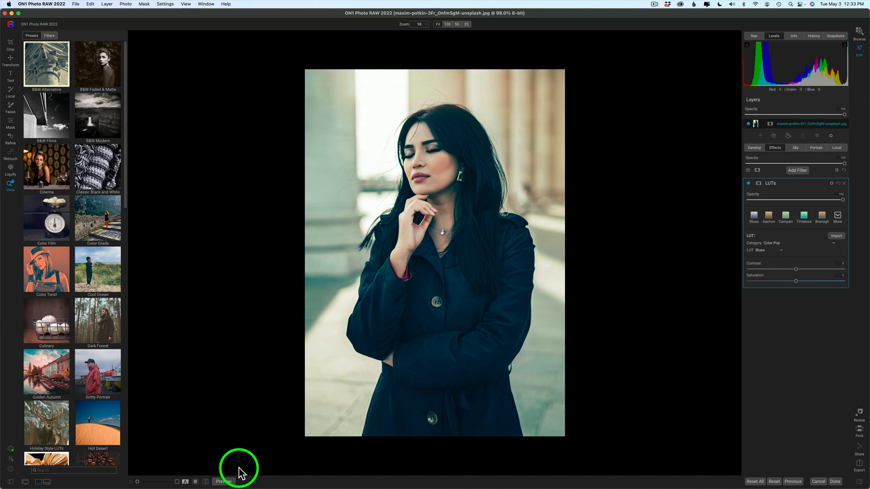
# - Compare the portrait with and without the LUTs filter by switching the overall preview off and back on
pyautogui.click(223, 481)
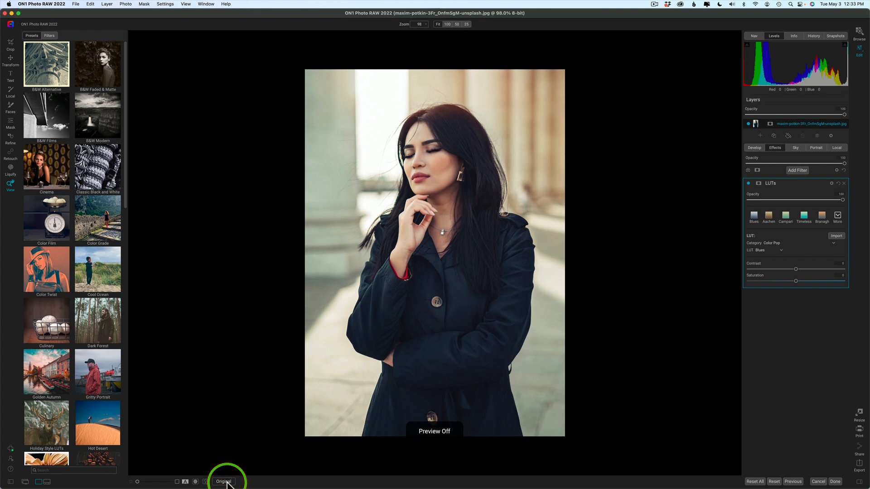
pyautogui.click(224, 482)
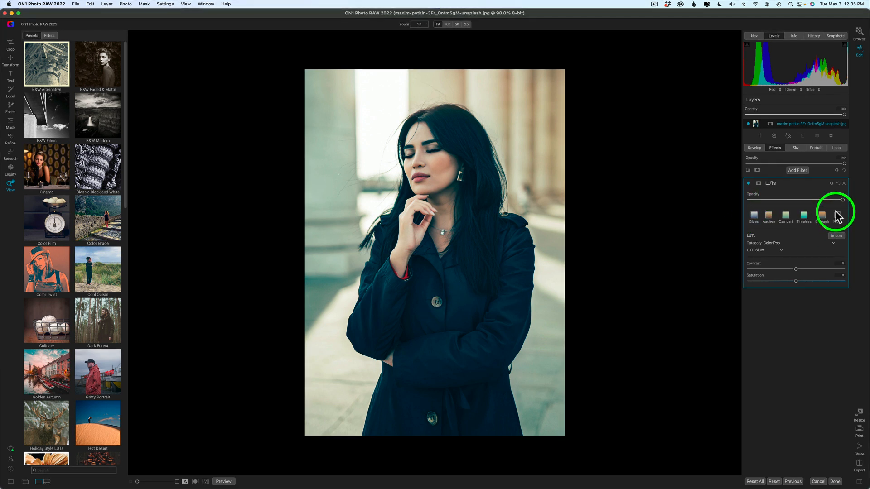
pyautogui.moveTo(842, 200); pyautogui.dragTo(865, 206)
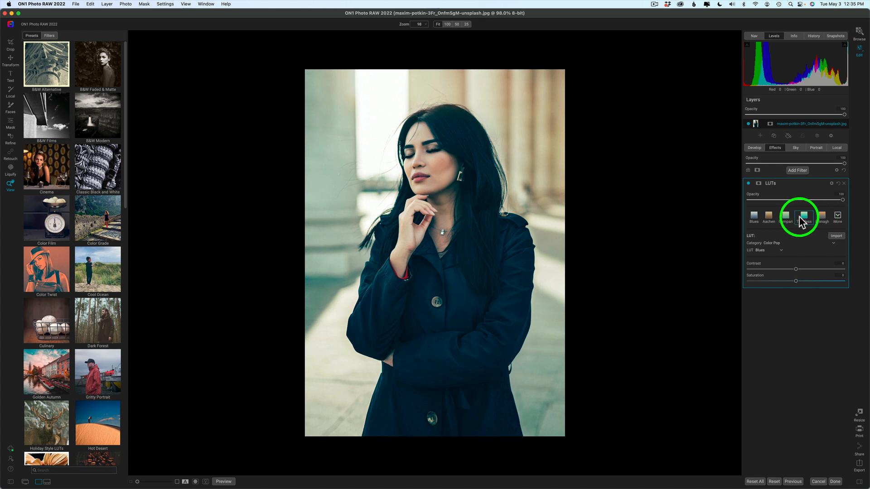
# - Try the Blues, Aachen, Campari, Timeless and Branagh LUT styles on the portrait, ending on Aachen
pyautogui.click(753, 217)
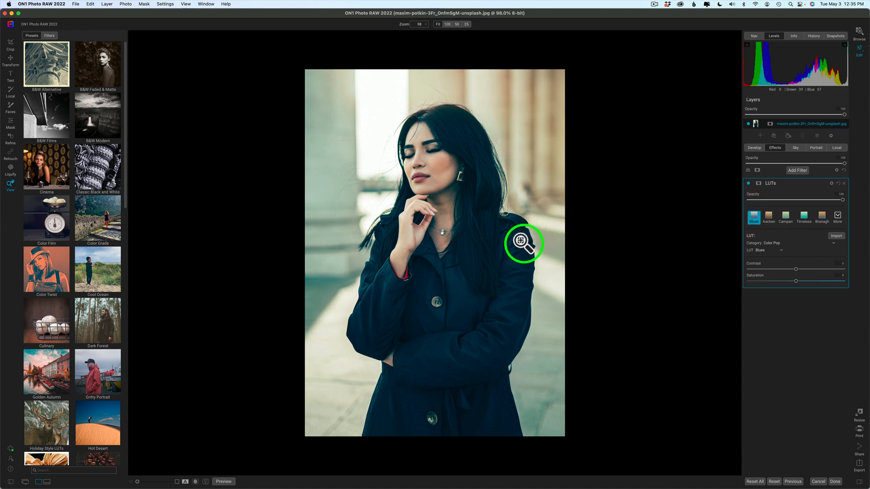
pyautogui.click(771, 217)
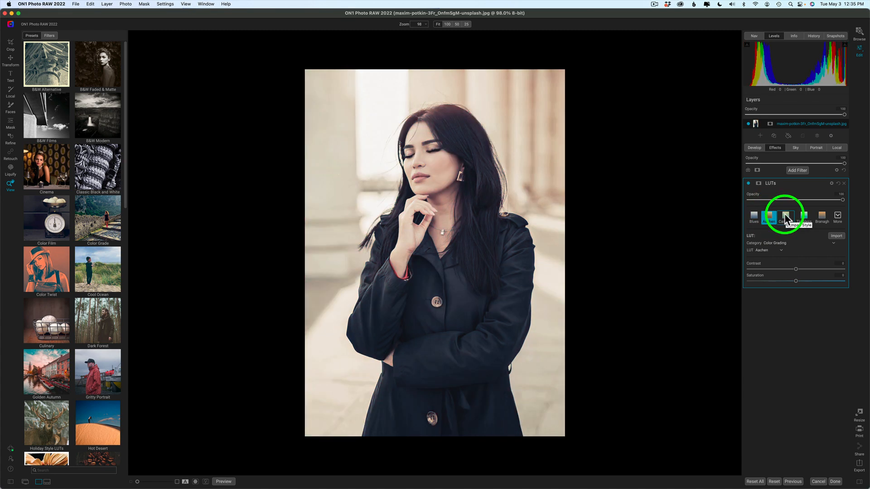
pyautogui.click(785, 217)
pyautogui.click(804, 217)
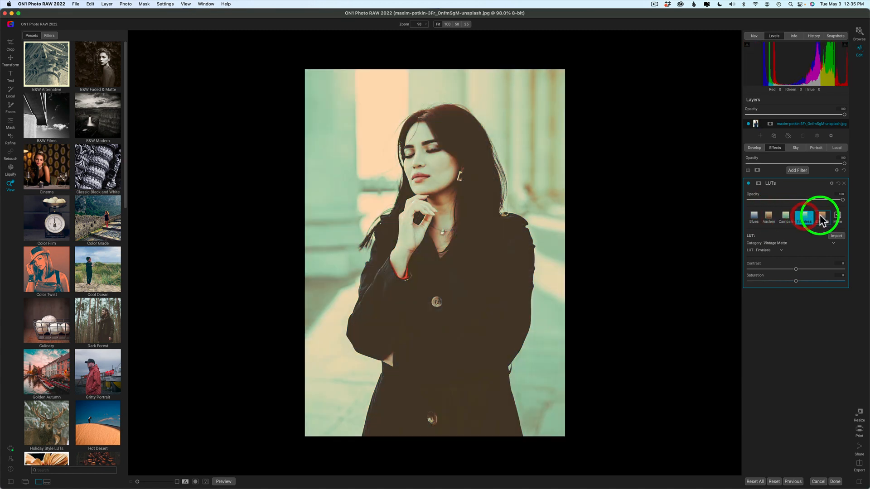
pyautogui.click(821, 219)
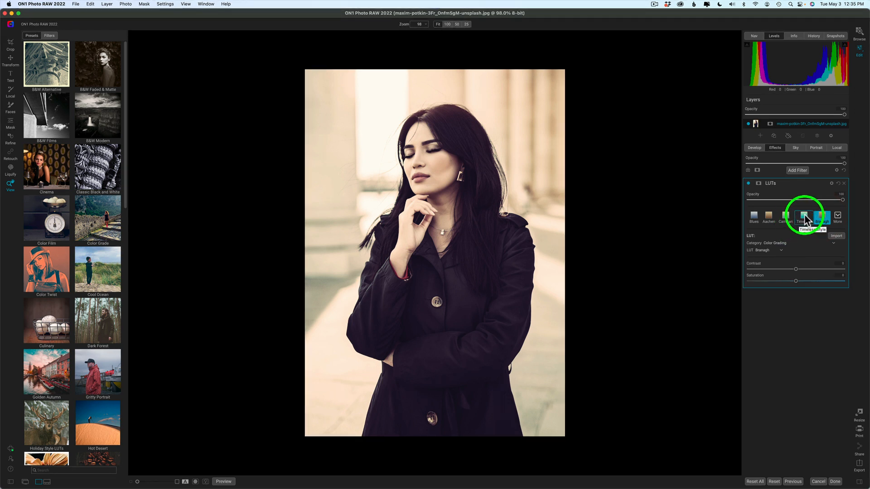
pyautogui.click(803, 215)
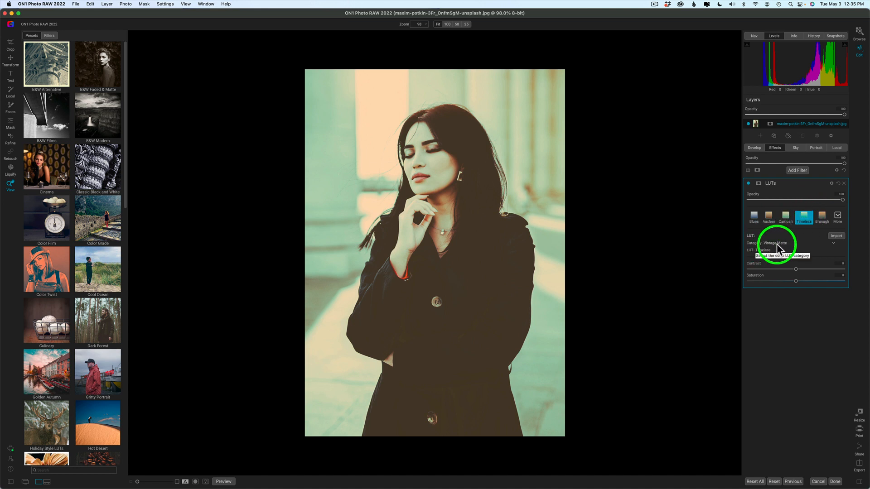
pyautogui.click(770, 215)
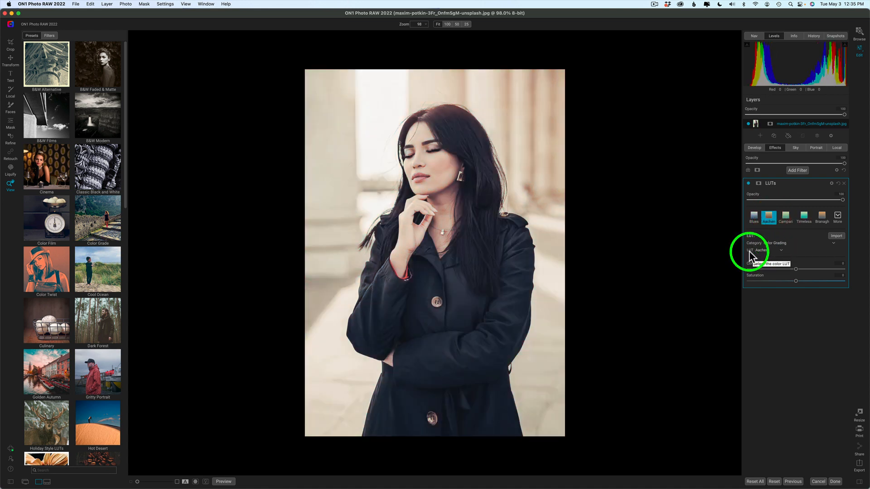
# - Preview the LUTs in the Color Grading category and the full list of additional LUT styles without choosing one
pyautogui.click(781, 249)
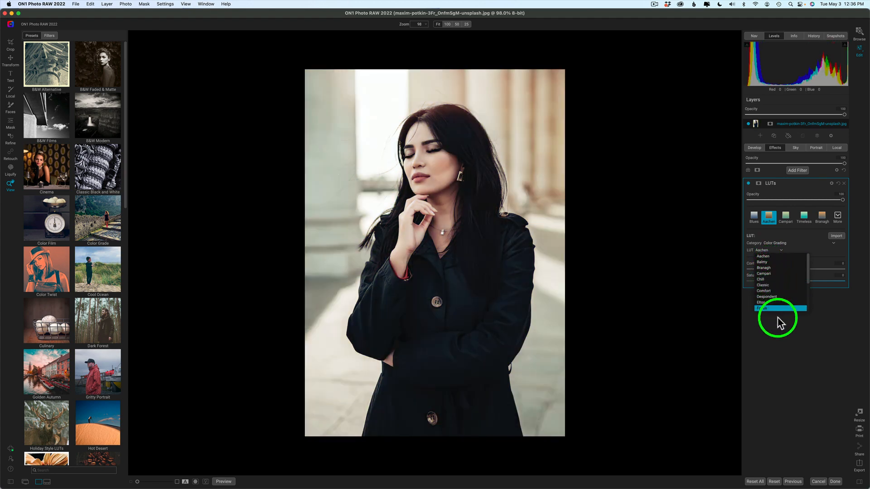
pyautogui.click(789, 326)
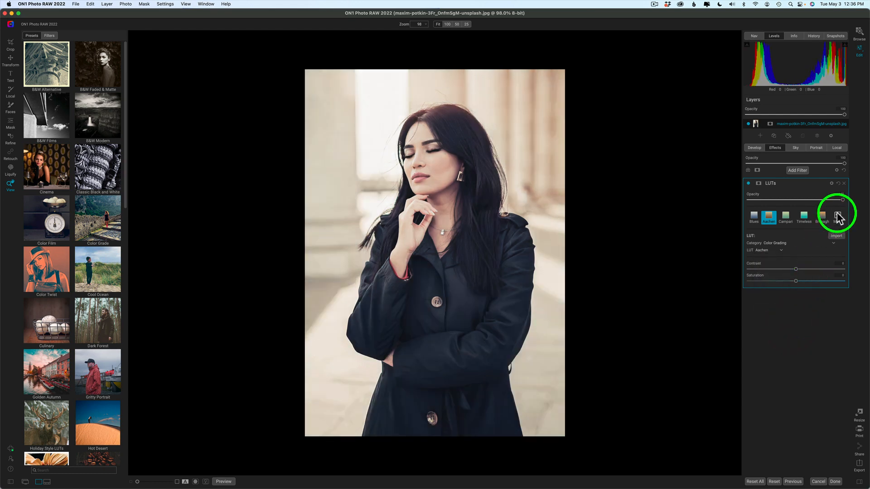
pyautogui.click(838, 217)
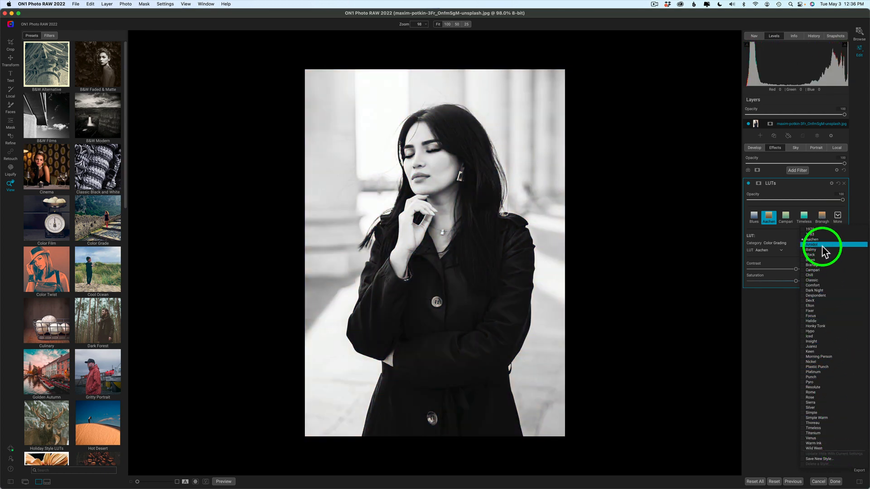
pyautogui.click(777, 330)
pyautogui.click(776, 332)
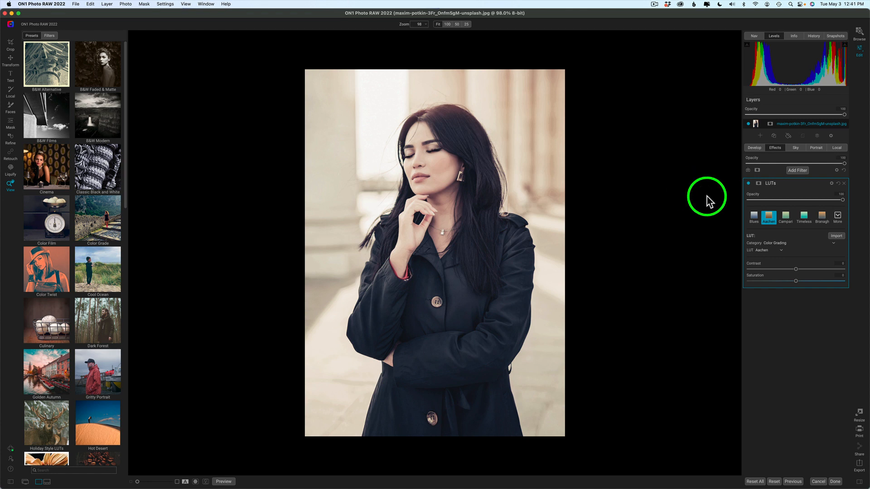
pyautogui.click(838, 216)
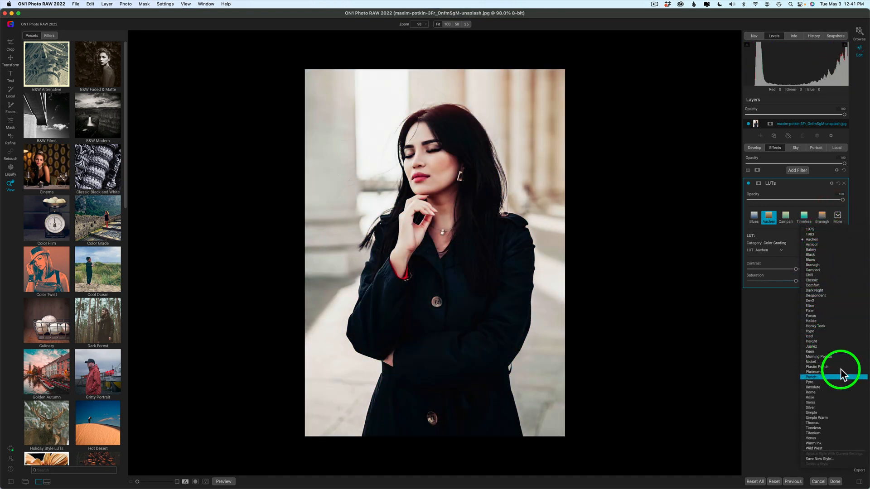
pyautogui.click(663, 250)
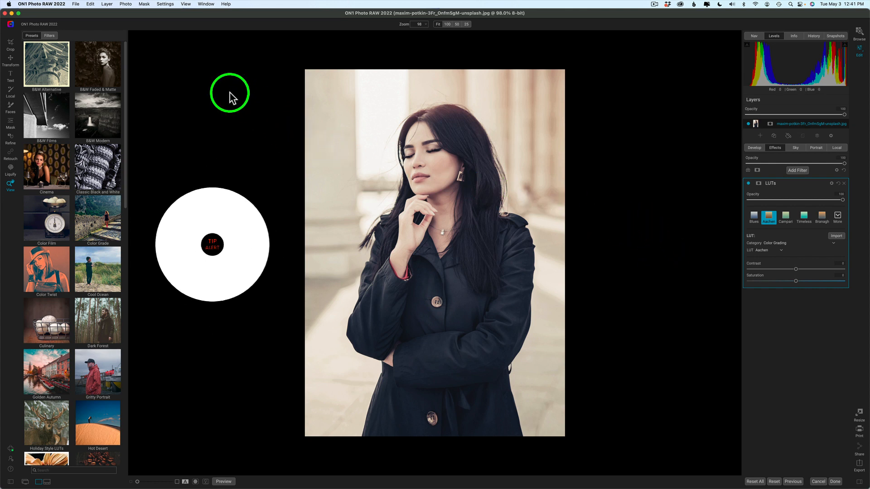
# - Show the LUTs filter styles as a full-screen thumbnail grid and enlarge the thumbnails to six per row
pyautogui.click(50, 36)
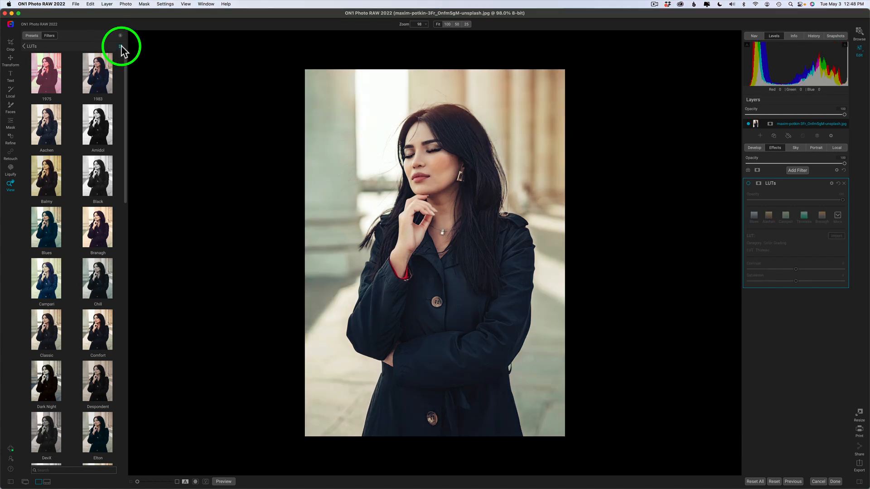
pyautogui.click(120, 46)
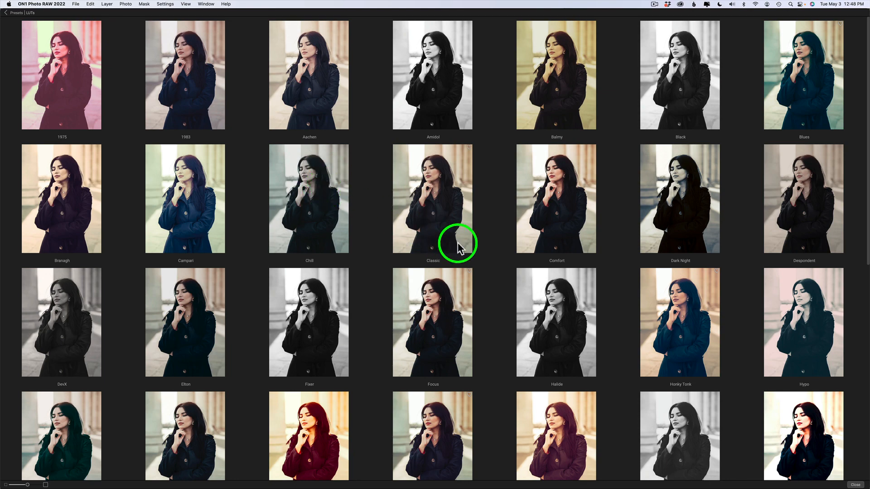
pyautogui.scroll(-10, 458, 243)
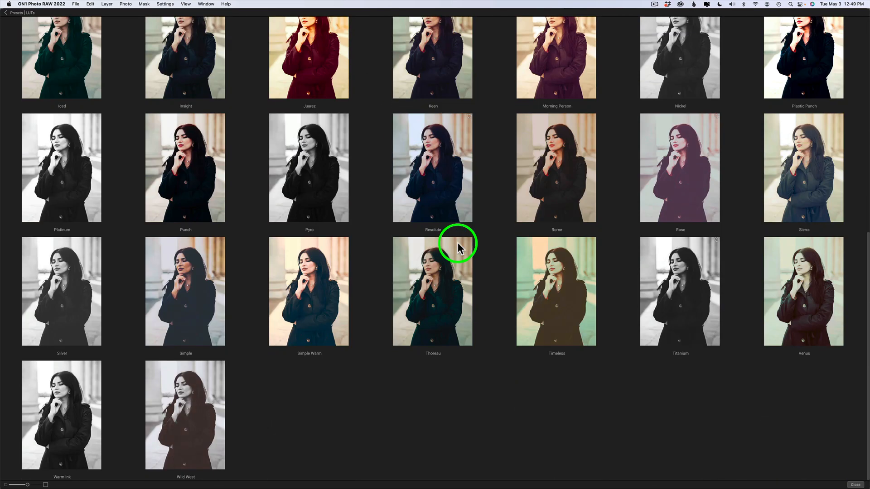
pyautogui.scroll(10, 458, 243)
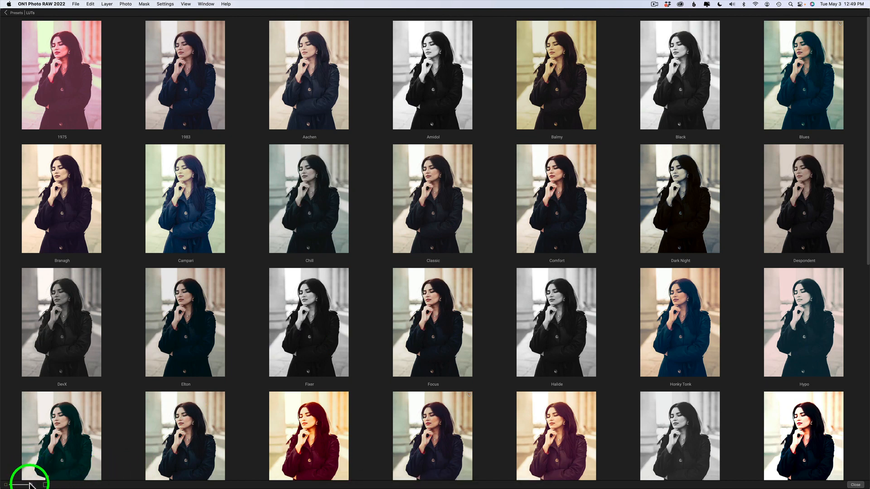
pyautogui.moveTo(28, 485); pyautogui.dragTo(30, 485)
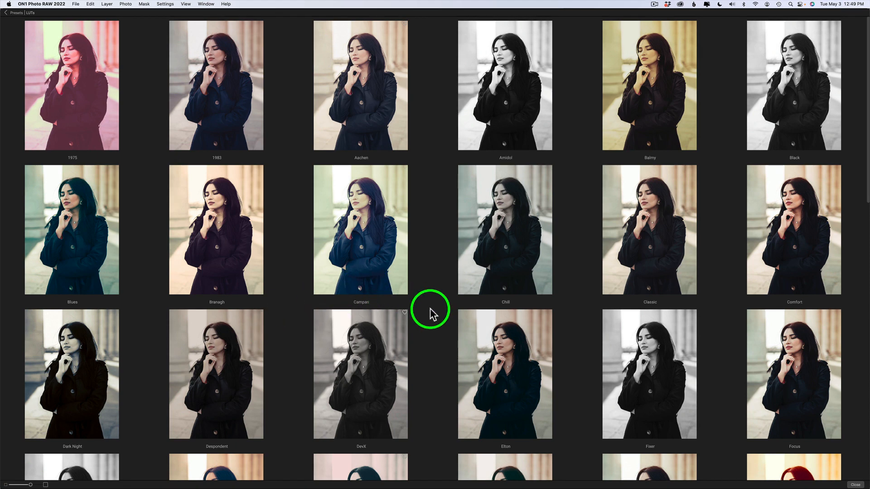
# - Apply the Iced LUT style from the thumbnail grid and compare the portrait with the LUTs filter off and on
pyautogui.scroll(-2, 432, 313)
pyautogui.scroll(-3, 431, 314)
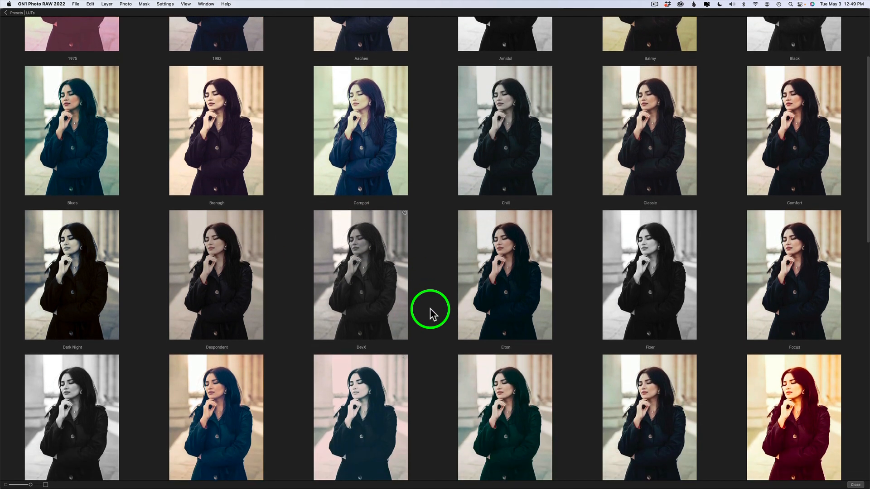
pyautogui.scroll(-1, 432, 313)
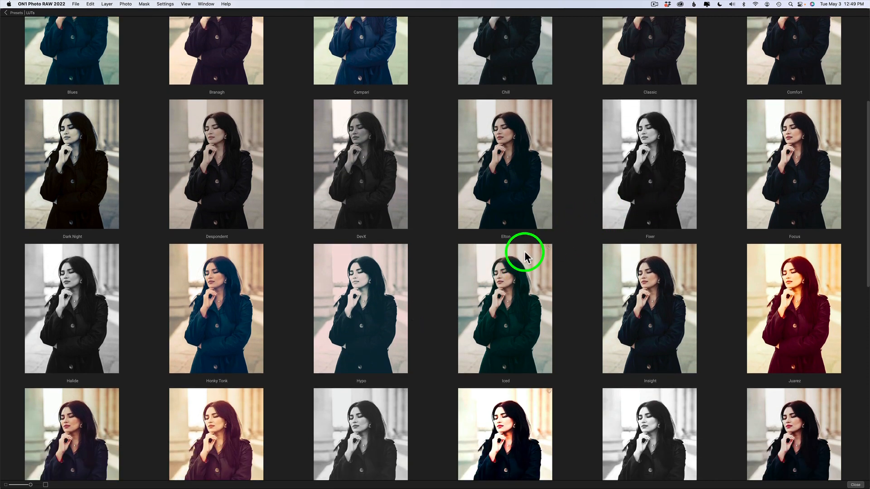
pyautogui.scroll(-2, 524, 252)
pyautogui.scroll(-1, 525, 254)
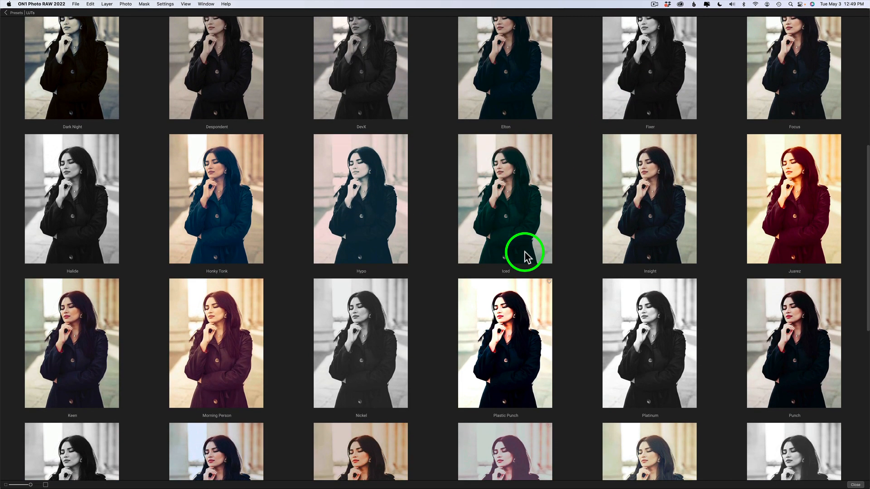
pyautogui.scroll(-2, 524, 257)
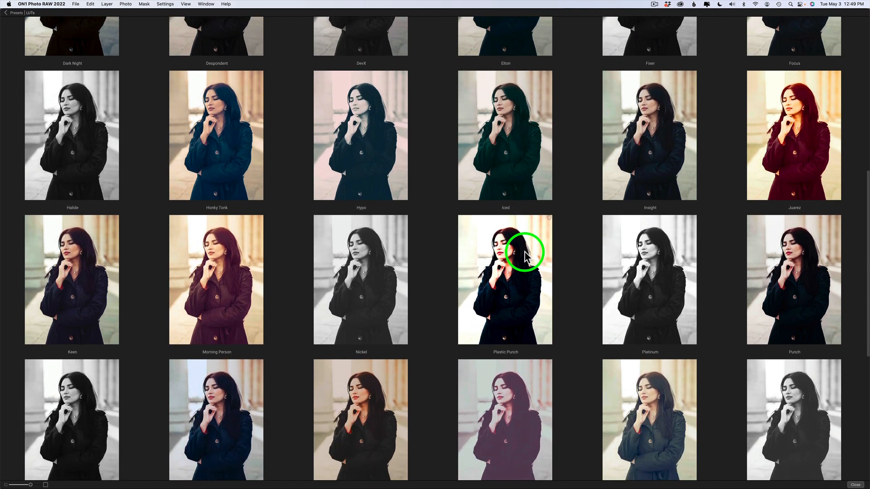
pyautogui.click(514, 157)
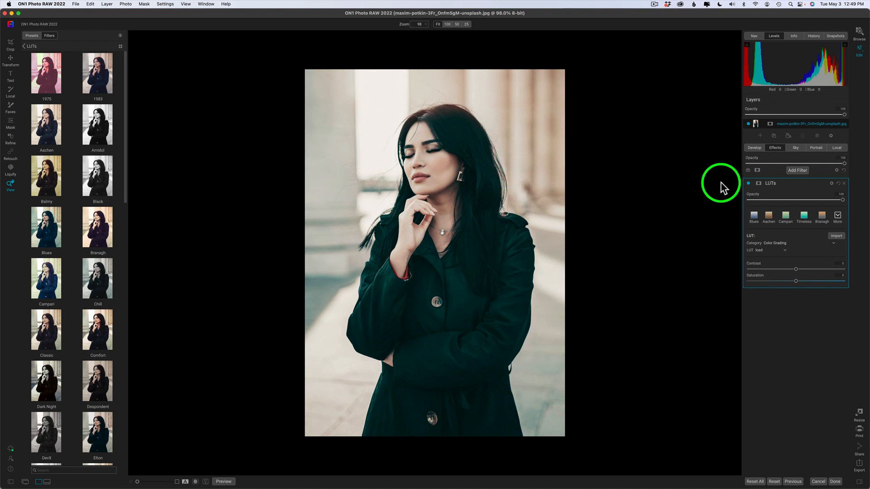
pyautogui.click(749, 184)
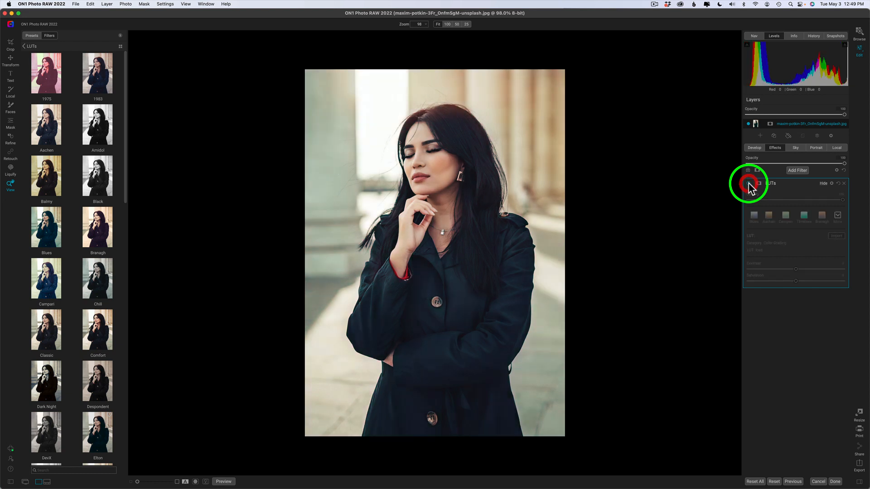
pyautogui.click(749, 184)
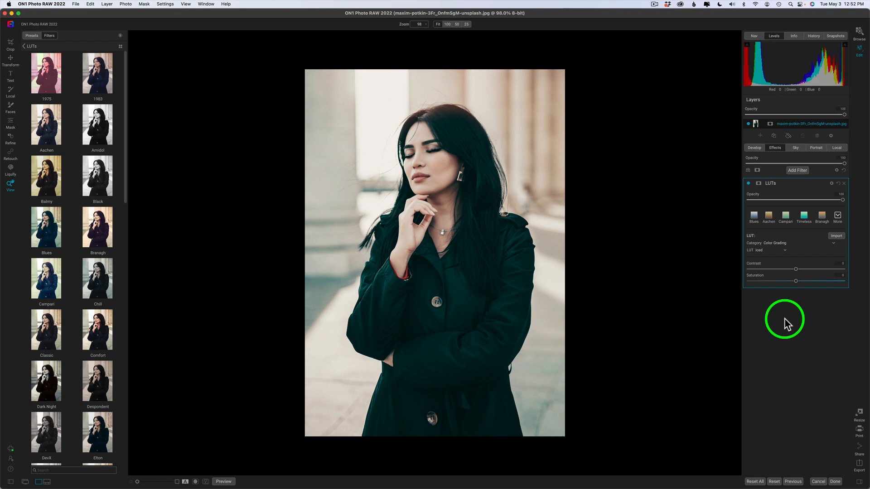
# - Try a contrast change on the LUTs filter, return contrast to 0, and set saturation to 17
pyautogui.moveTo(797, 270)
pyautogui.mouseDown()
pyautogui.moveTo(841, 271)
pyautogui.moveTo(748, 271)
pyautogui.moveTo(796, 270)
pyautogui.mouseUp()
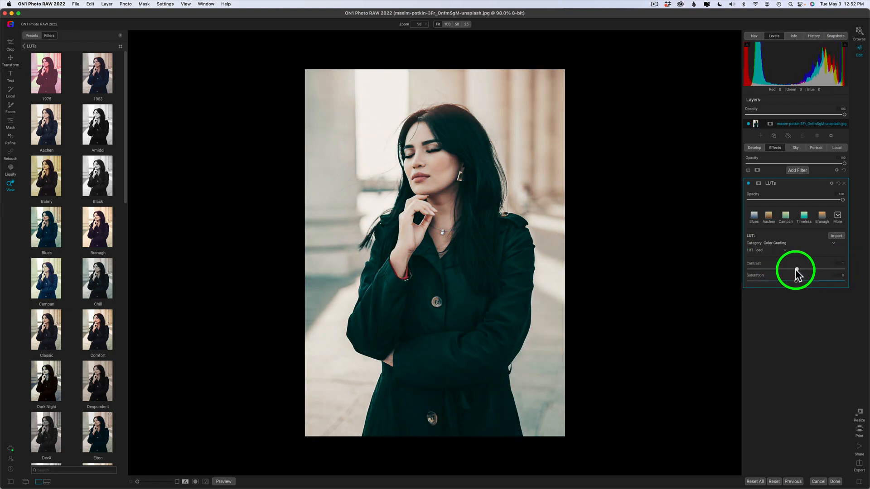
pyautogui.click(797, 269)
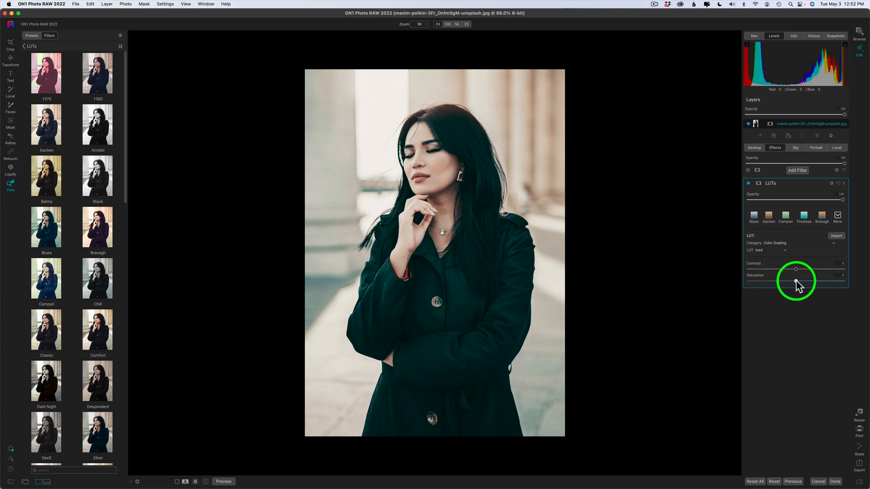
pyautogui.moveTo(796, 282)
pyautogui.mouseDown()
pyautogui.moveTo(839, 282)
pyautogui.moveTo(813, 281)
pyautogui.mouseUp()
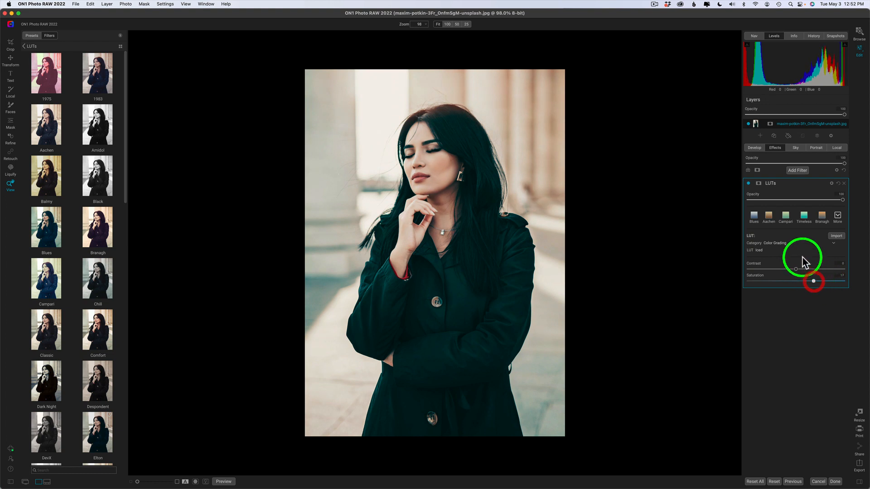
# - Compare the portrait with the LUTs filter off and on, and add a Curves filter with its black point lifted to output 17
pyautogui.click(749, 184)
pyautogui.click(749, 184)
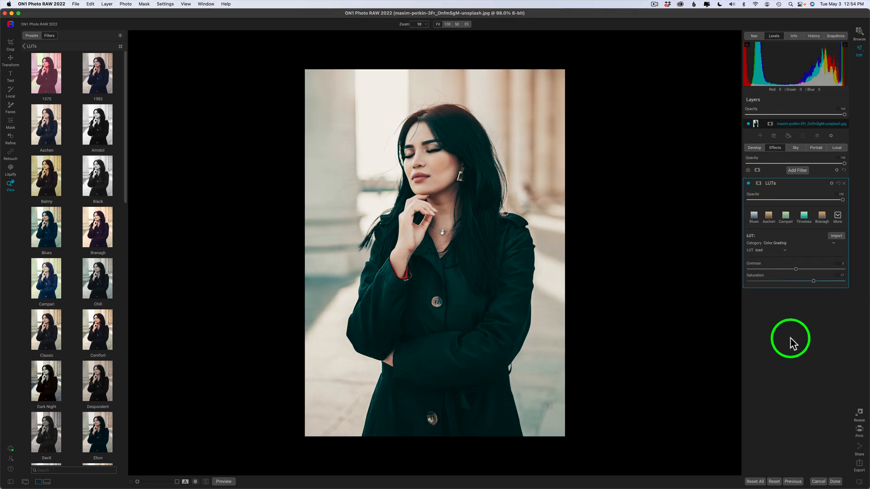
pyautogui.click(797, 170)
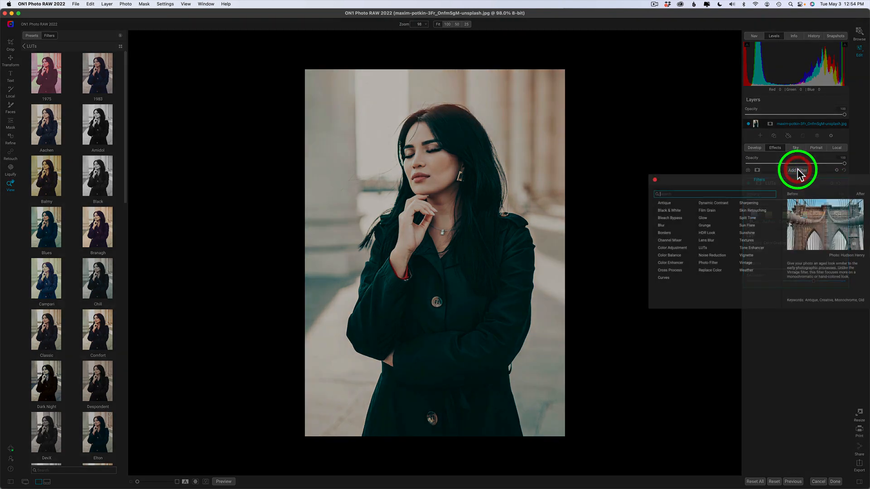
pyautogui.click(664, 278)
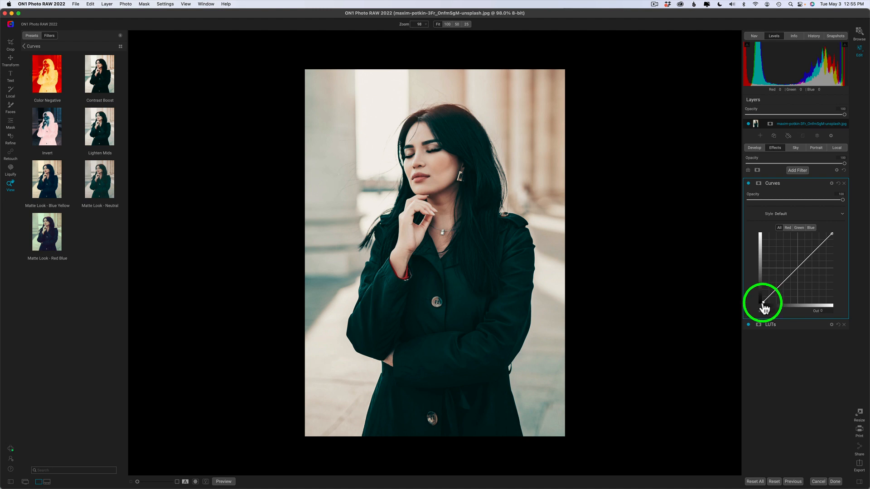
pyautogui.moveTo(763, 305); pyautogui.dragTo(763, 298)
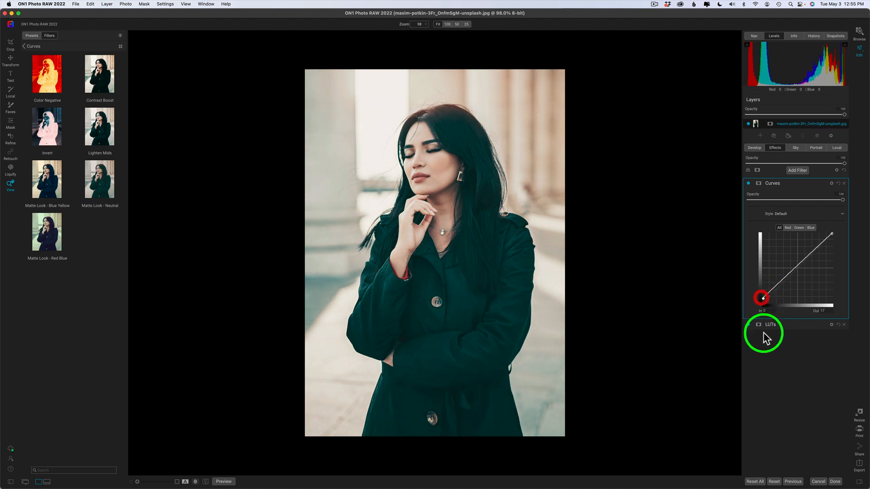
# - Compare the graded portrait with its earlier state by toggling Curves and the overall preview, and by using a movable split before/after view
pyautogui.click(748, 183)
pyautogui.click(749, 184)
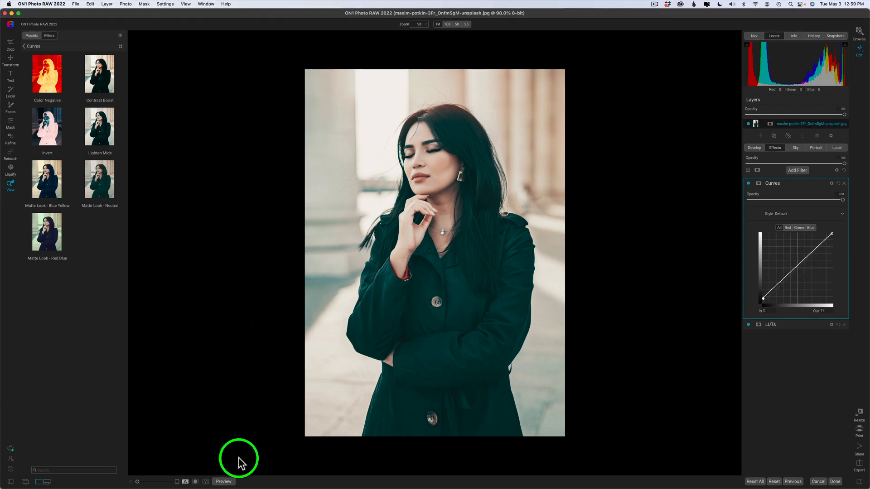
pyautogui.click(224, 482)
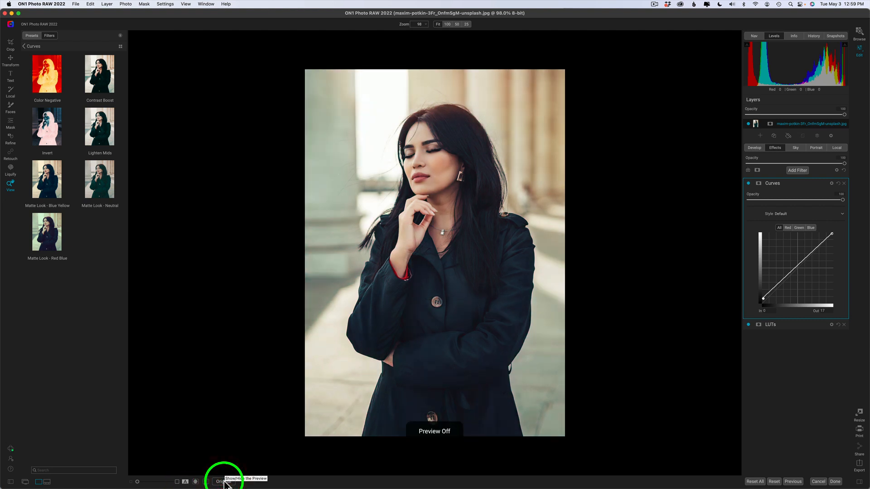
pyautogui.click(224, 482)
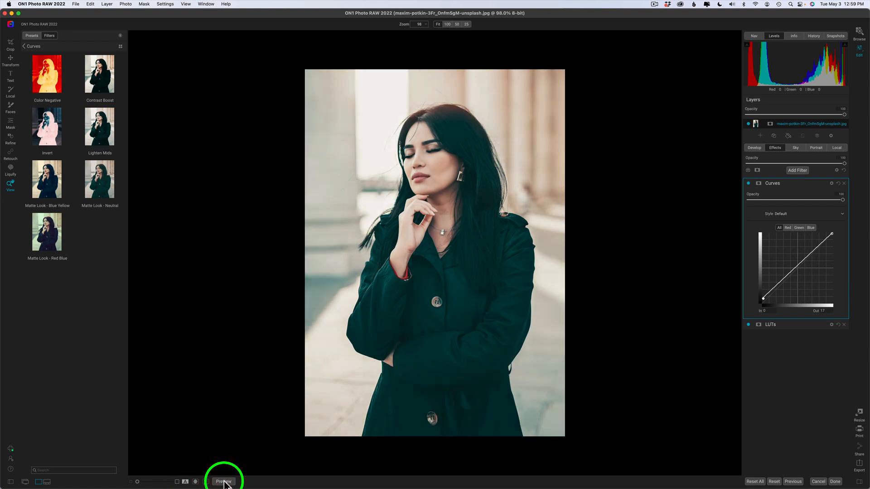
pyautogui.click(186, 482)
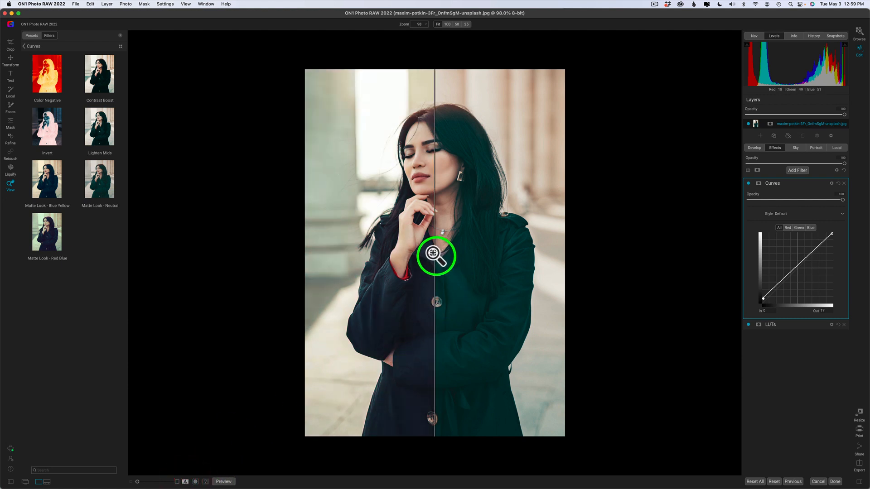
pyautogui.click(440, 254)
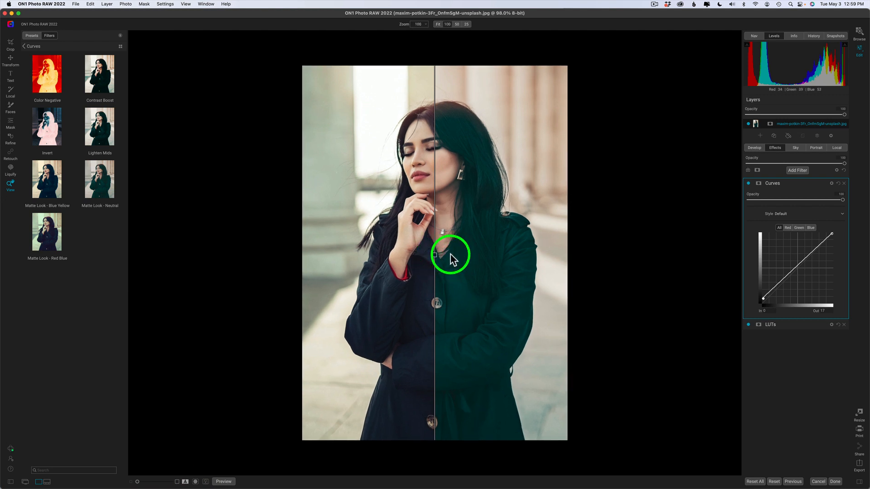
pyautogui.moveTo(450, 254); pyautogui.dragTo(402, 277)
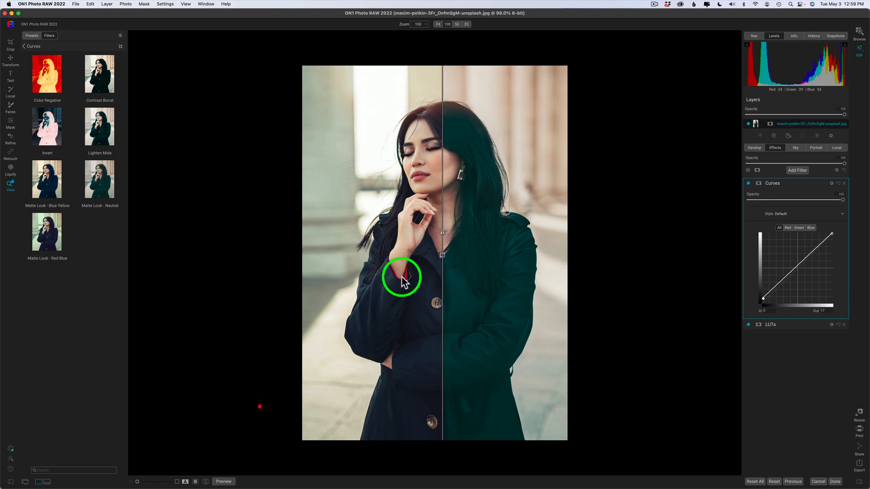
pyautogui.click(185, 482)
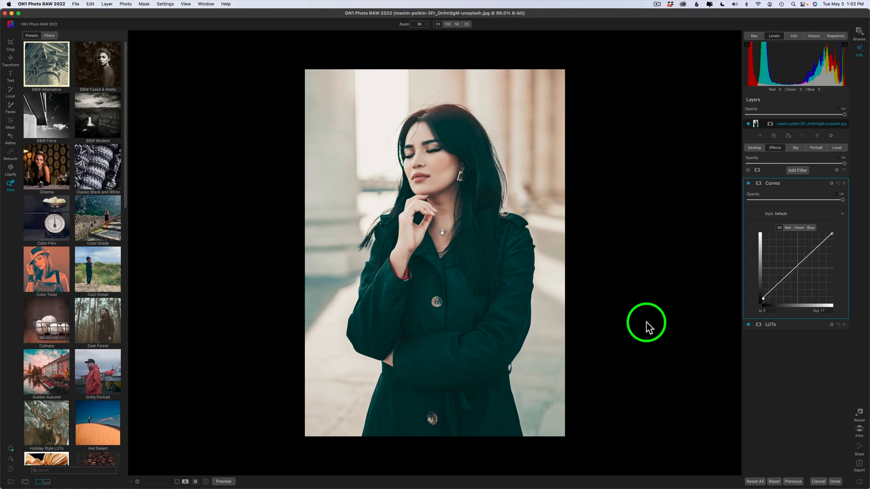
# - Finish editing the portrait and open the photo of the woman with raised arms on the riverside rocks for editing
pyautogui.click(835, 482)
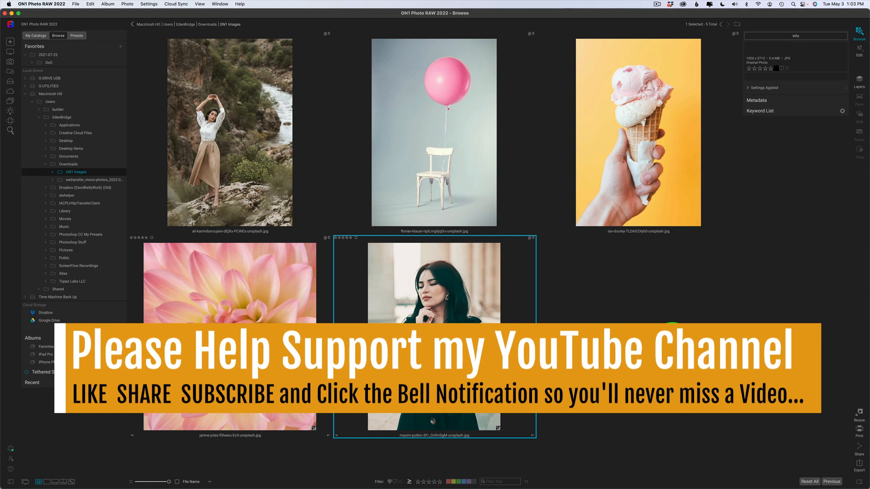
pyautogui.click(229, 128)
pyautogui.doubleClick(229, 126)
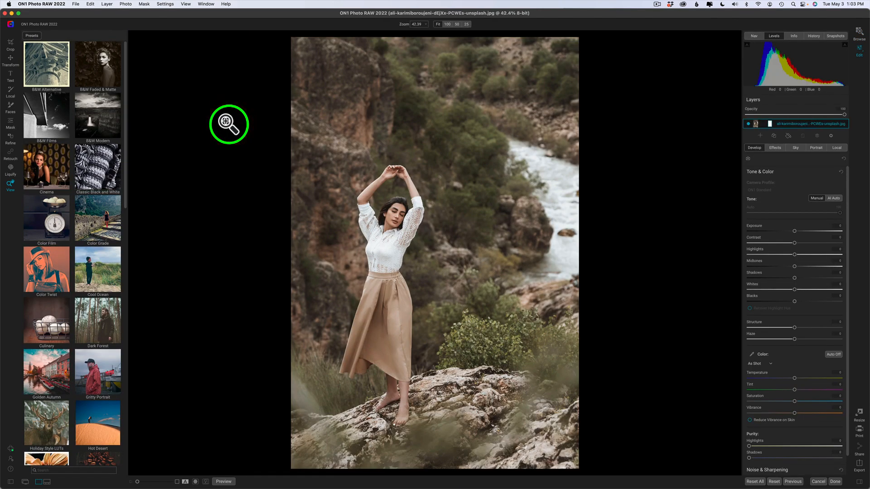
# - Add a Glow filter to the riverside photo as an effect
pyautogui.click(776, 151)
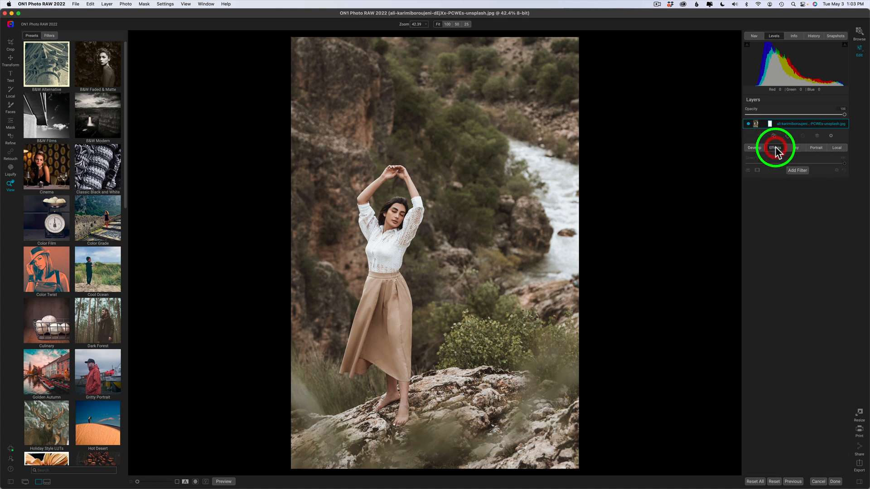
pyautogui.click(798, 171)
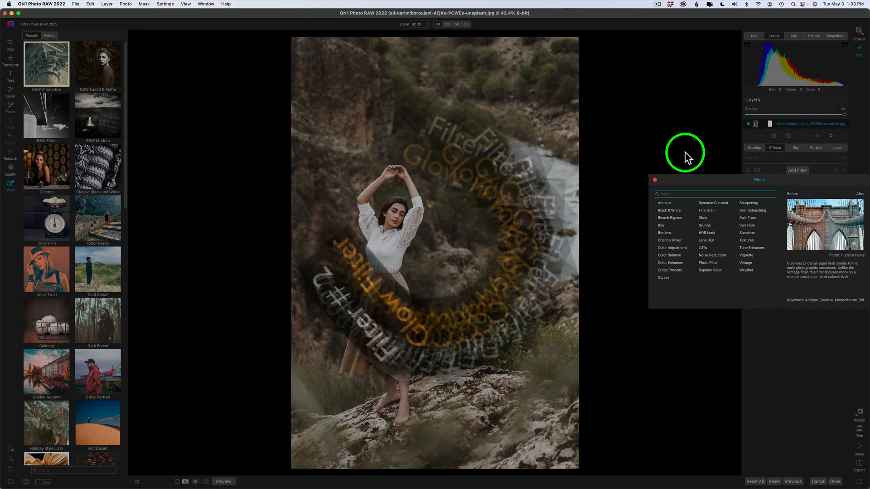
pyautogui.click(705, 218)
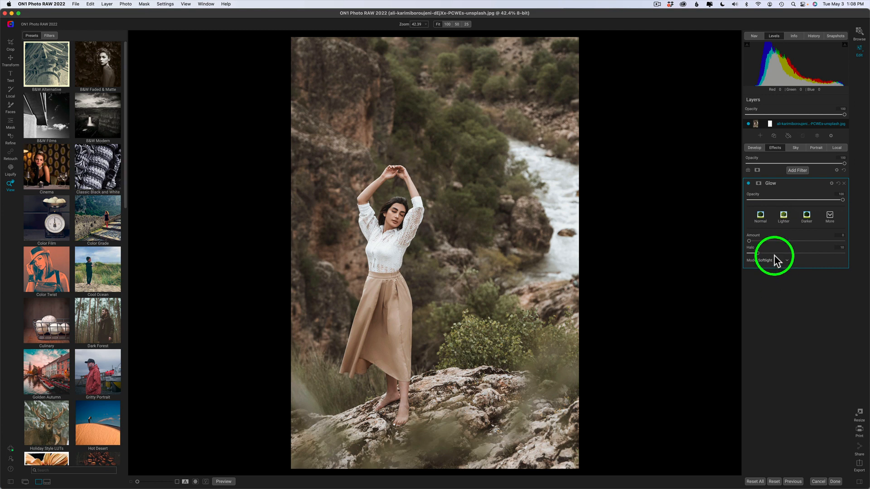
# - Try the Normal, Lighter and Darker Glow styles and preview the list of additional styles without choosing one
pyautogui.click(761, 218)
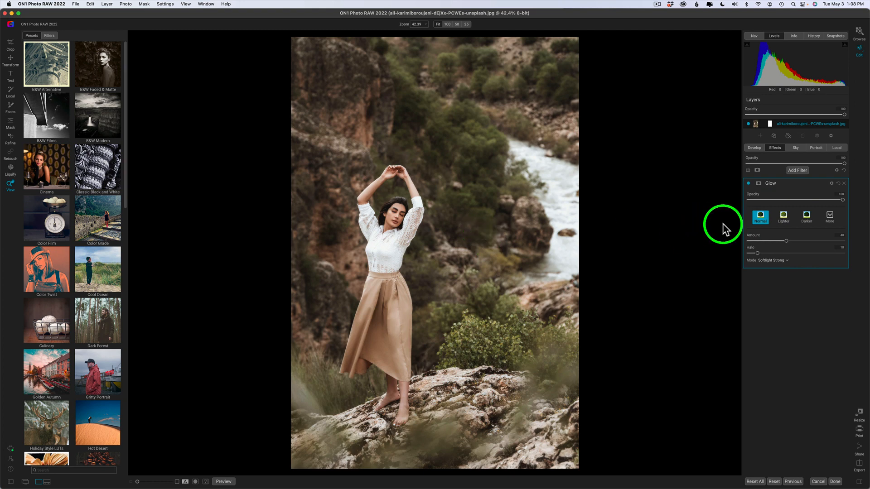
pyautogui.click(784, 219)
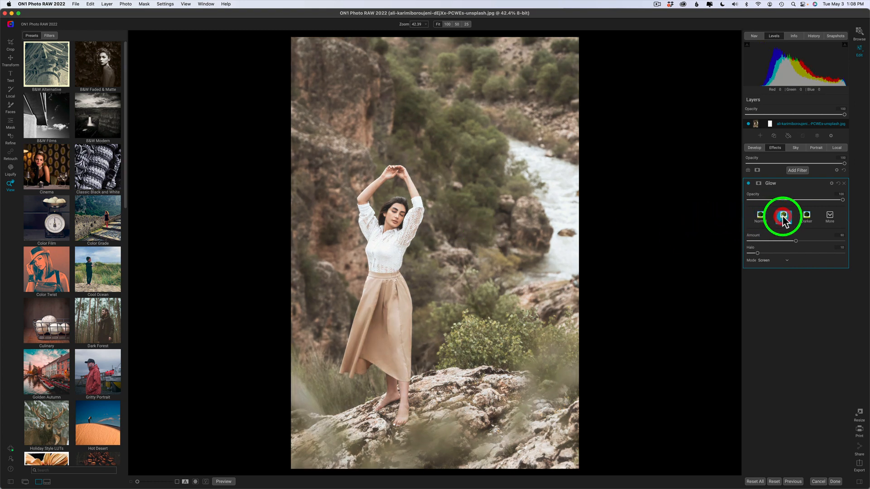
pyautogui.click(807, 220)
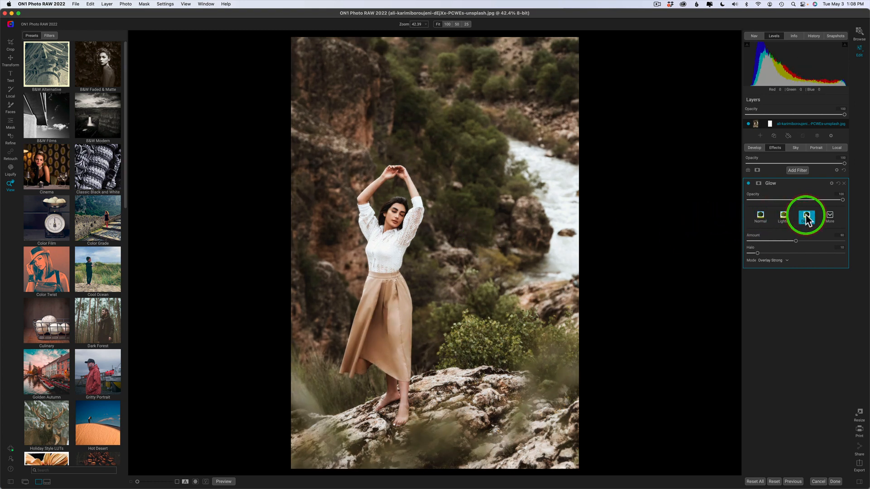
pyautogui.click(830, 217)
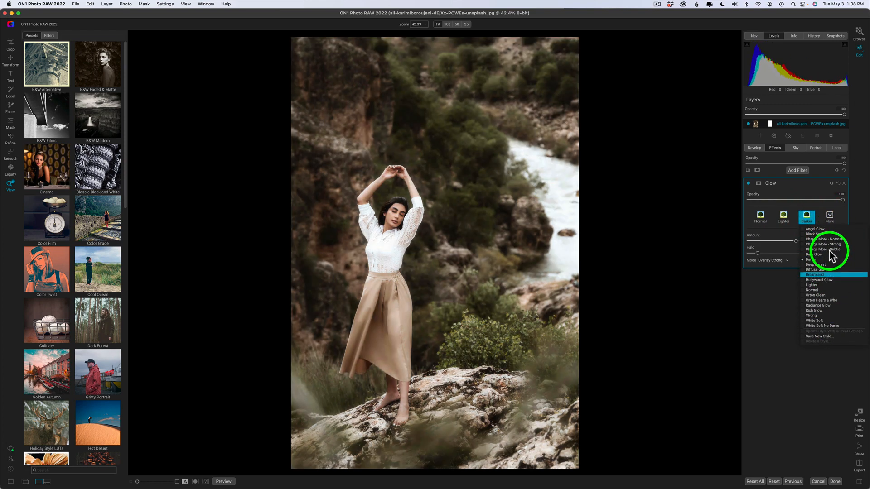
pyautogui.click(780, 315)
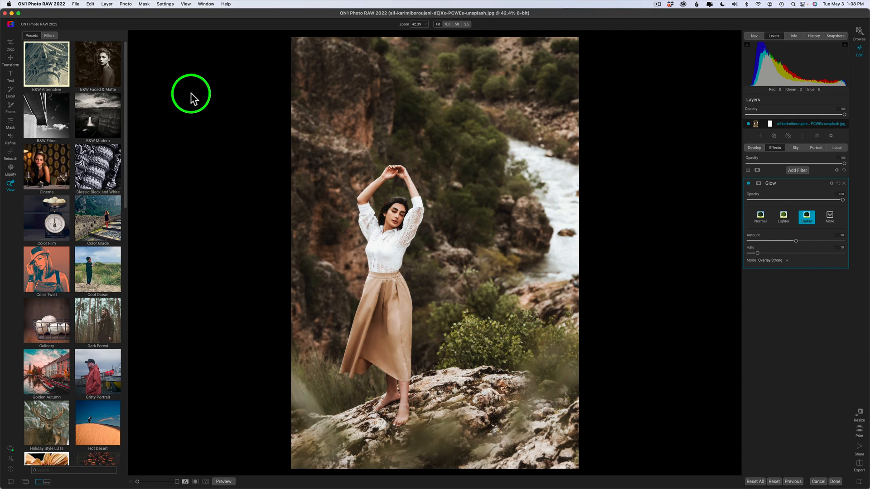
# - Show the Glow styles as a full-screen thumbnail grid and apply the Dreamland style
pyautogui.click(51, 35)
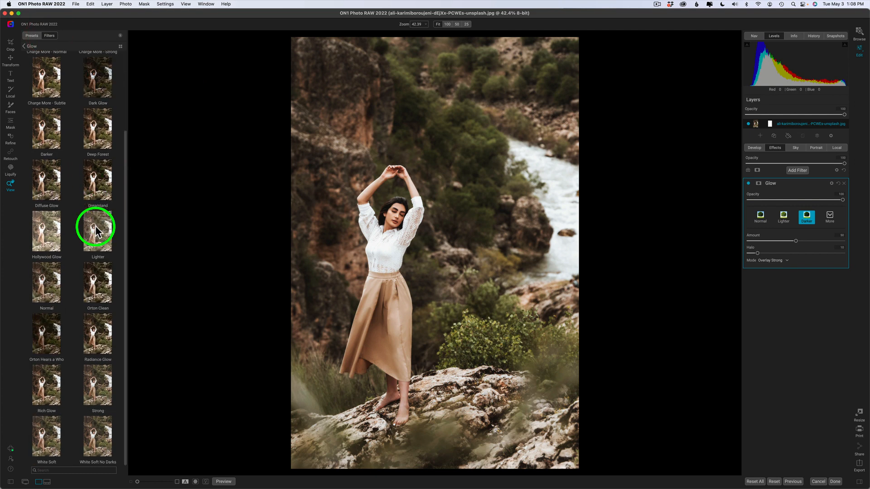
pyautogui.click(121, 46)
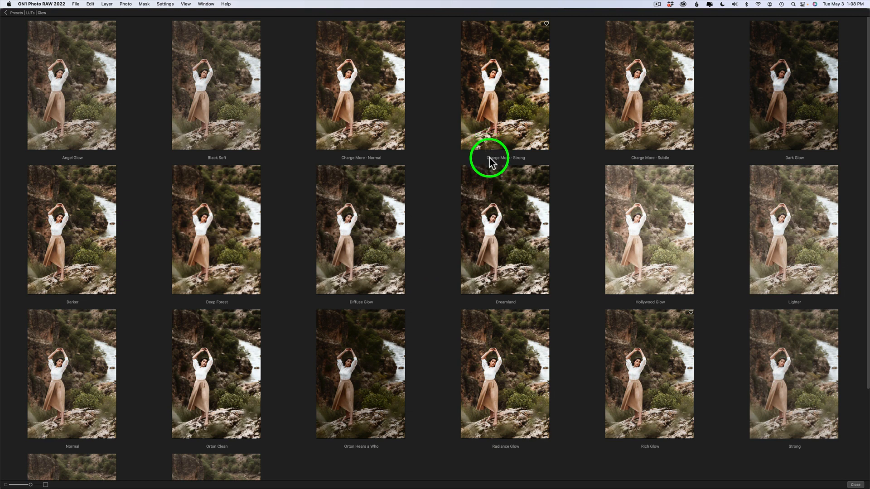
pyautogui.click(517, 211)
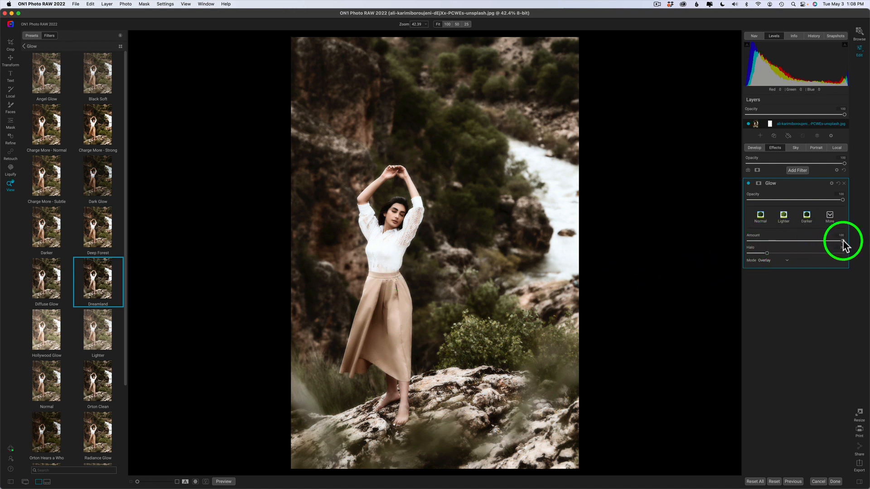
# - Try changes to the Glow filter's Amount and Halo, keeping Amount at 100 and resetting Halo to the Dreamland value
pyautogui.moveTo(843, 241); pyautogui.dragTo(864, 241)
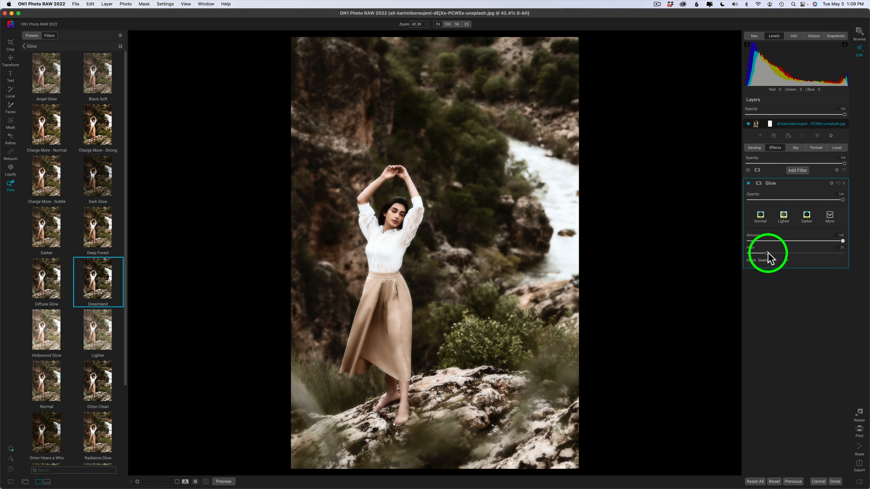
pyautogui.moveTo(768, 253); pyautogui.dragTo(824, 253)
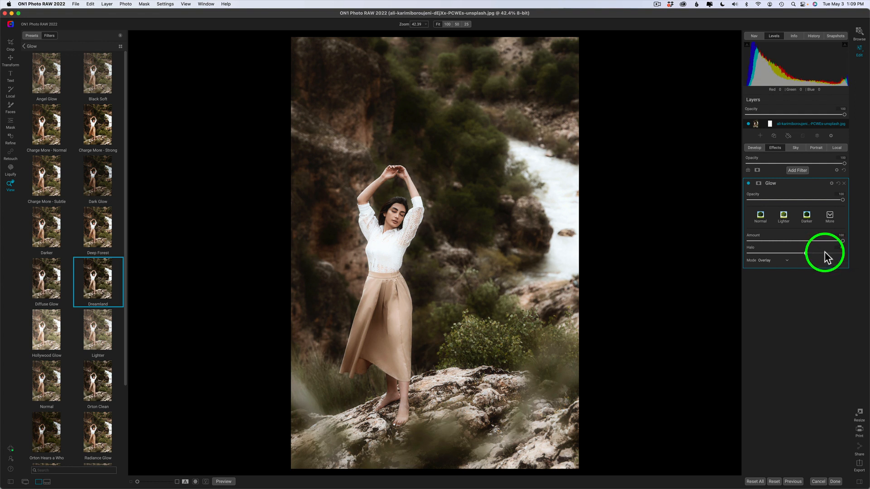
pyautogui.doubleClick(825, 253)
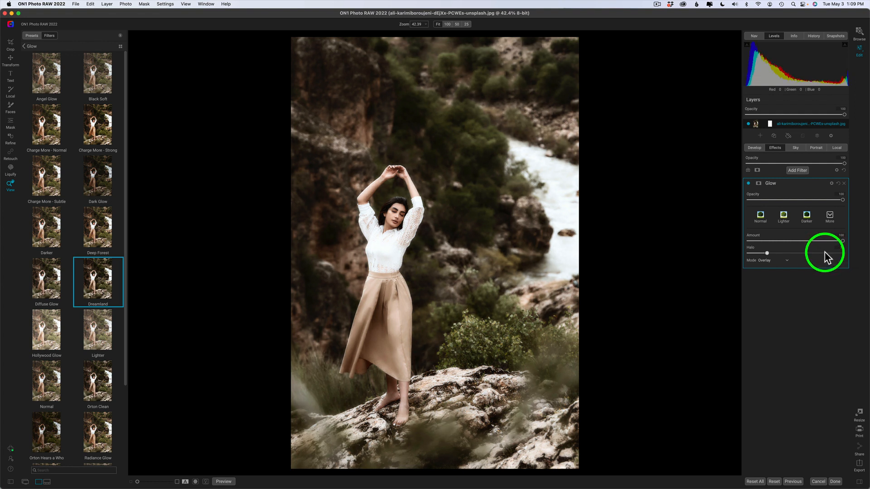
# - Preview the Glow filter's blend modes, keep Overlay, and test its opacity before leaving it at 100
pyautogui.click(786, 264)
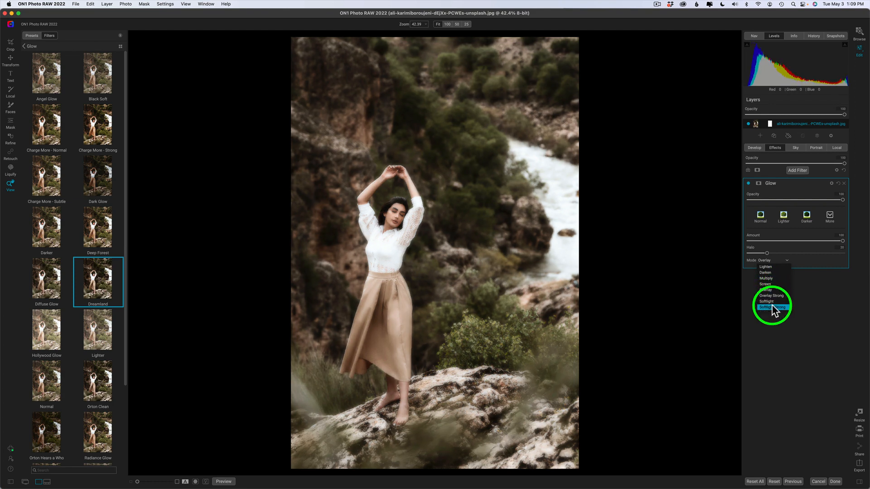
pyautogui.click(771, 291)
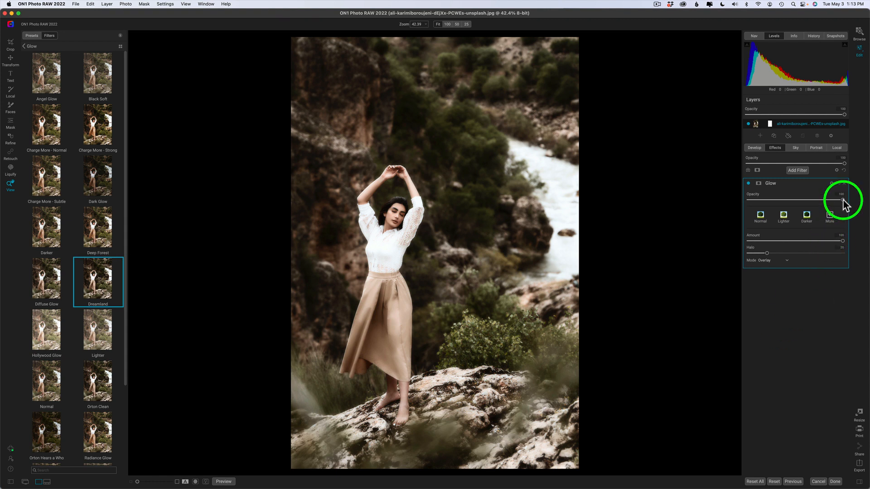
pyautogui.moveTo(843, 201); pyautogui.dragTo(866, 206)
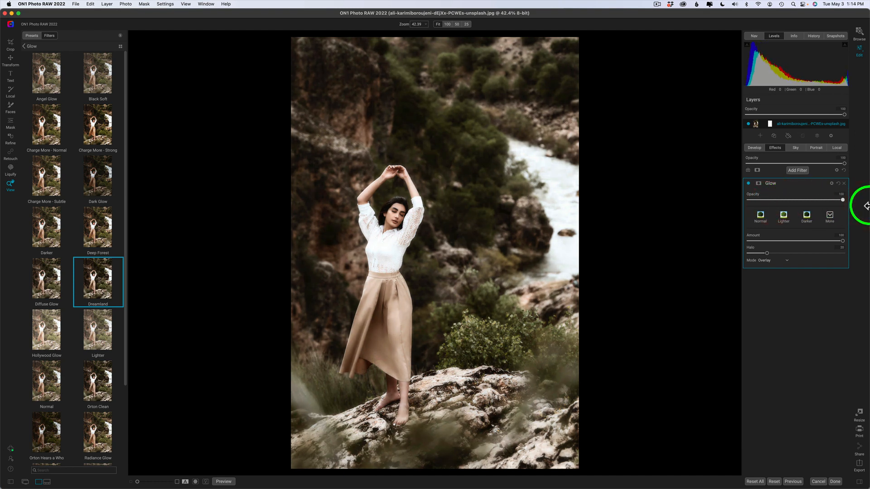
# - Apply a luminosity mask to the Glow filter and display the mask over the photo
pyautogui.click(758, 184)
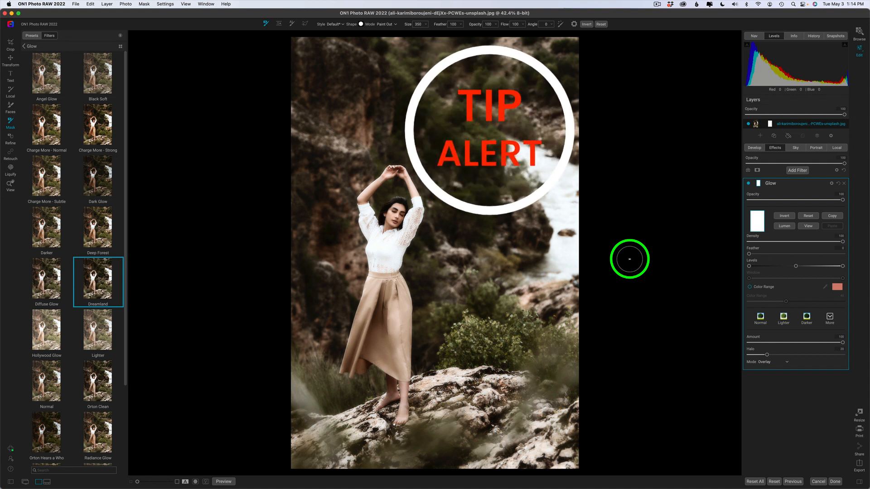
pyautogui.click(787, 227)
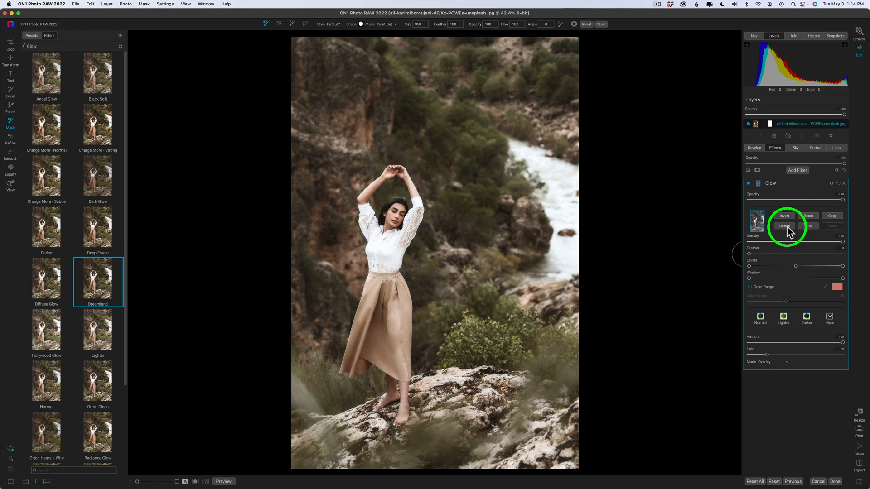
pyautogui.click(810, 226)
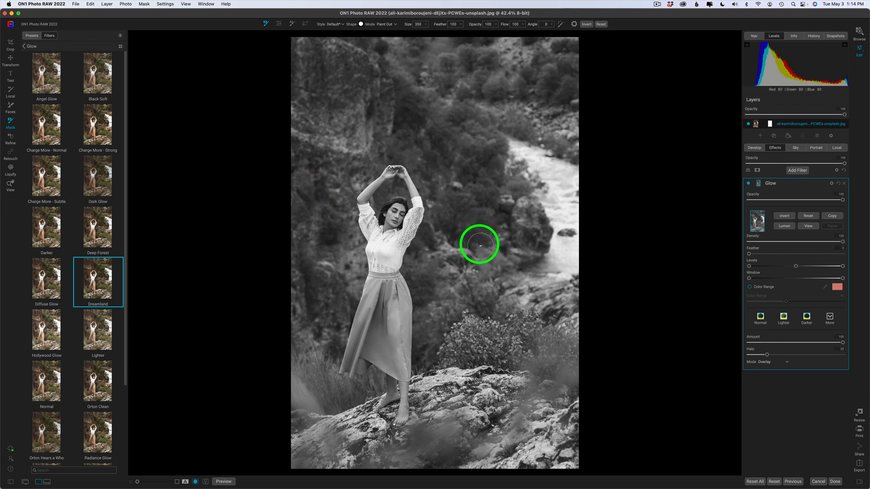
# - Set the mask view mode to Red Overlay
pyautogui.click(144, 4)
pyautogui.moveTo(168, 80)
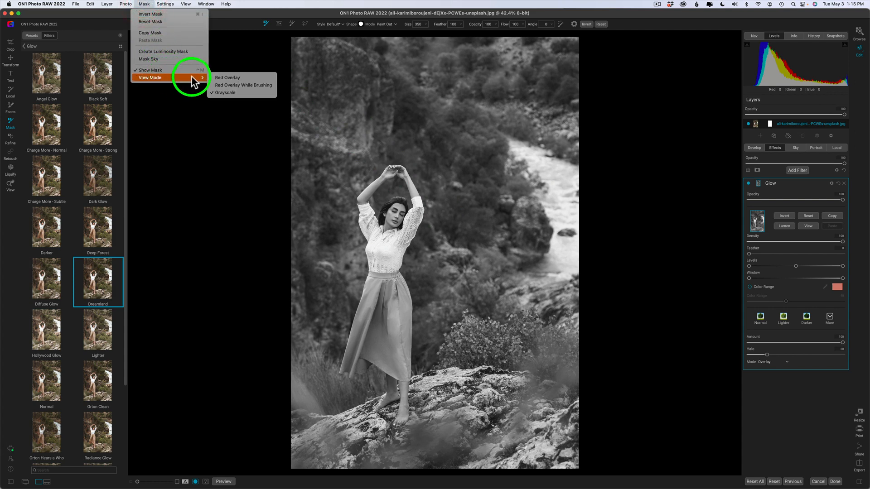
pyautogui.click(221, 78)
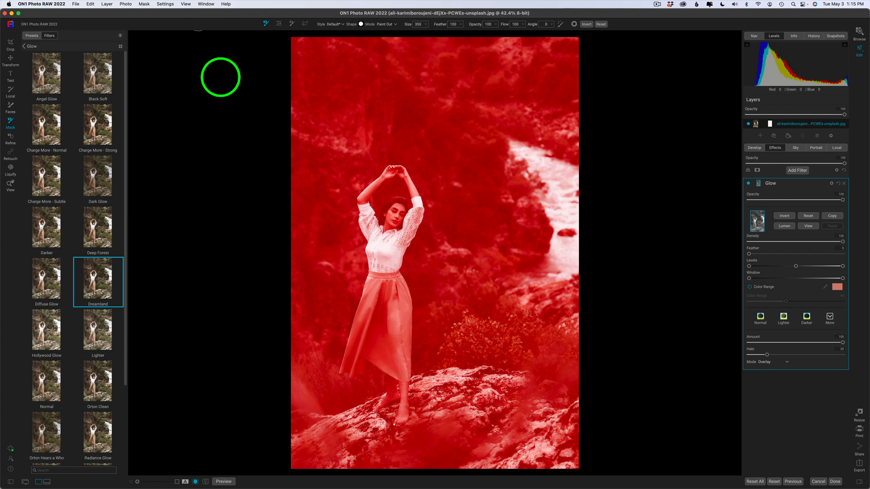
# - Set the mask view mode to Grayscale and invert the Glow filter's luminosity mask
pyautogui.click(147, 5)
pyautogui.moveTo(163, 78)
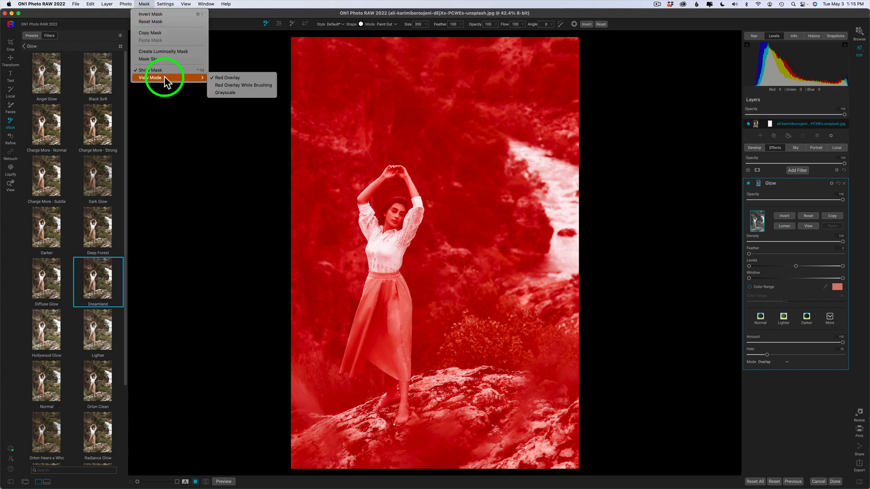
pyautogui.click(224, 92)
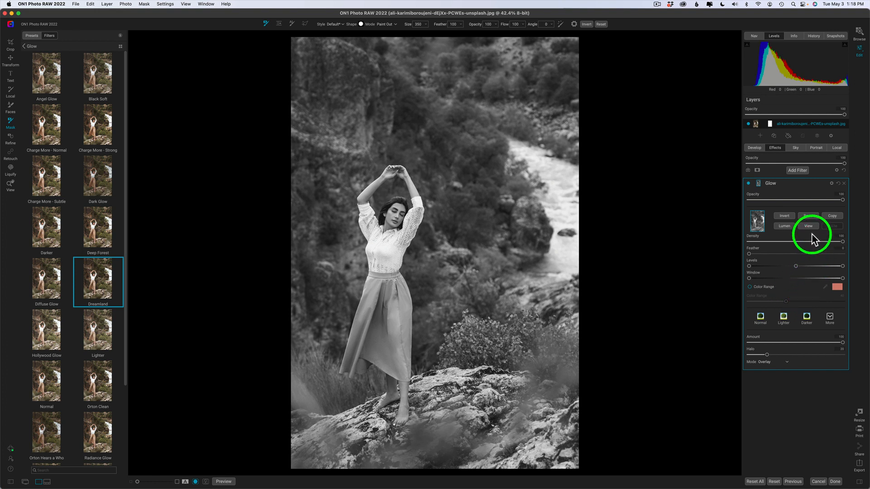
pyautogui.click(789, 216)
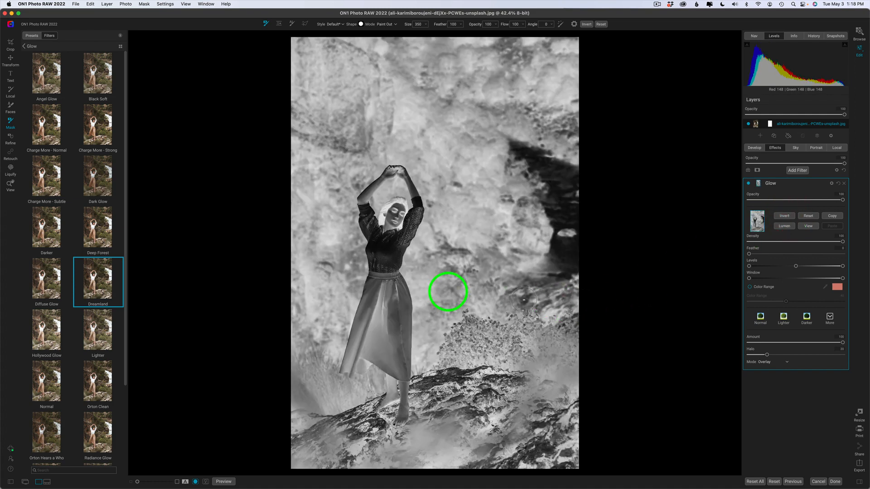
pyautogui.moveTo(381, 253)
pyautogui.mouseDown()
pyautogui.moveTo(382, 293)
pyautogui.moveTo(395, 221)
pyautogui.moveTo(383, 266)
pyautogui.moveTo(387, 332)
pyautogui.mouseUp()
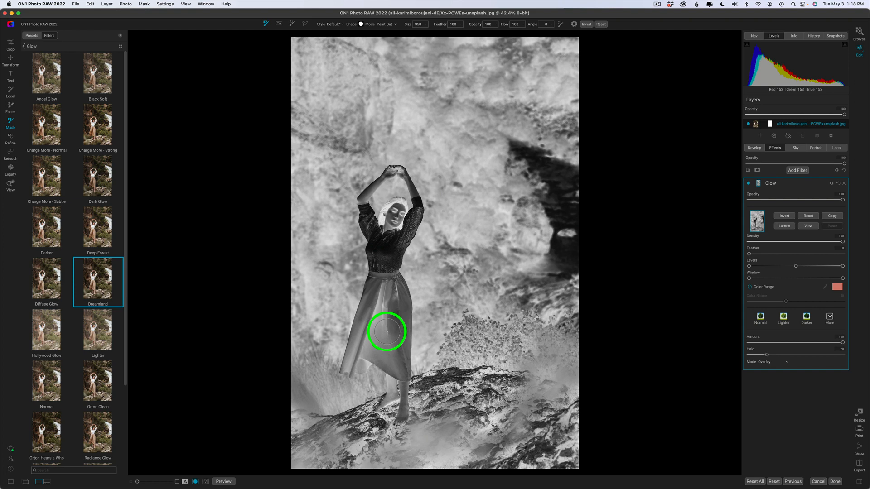
# - Hide the mask view and compare the photo with the Glow filter off and on
pyautogui.click(809, 226)
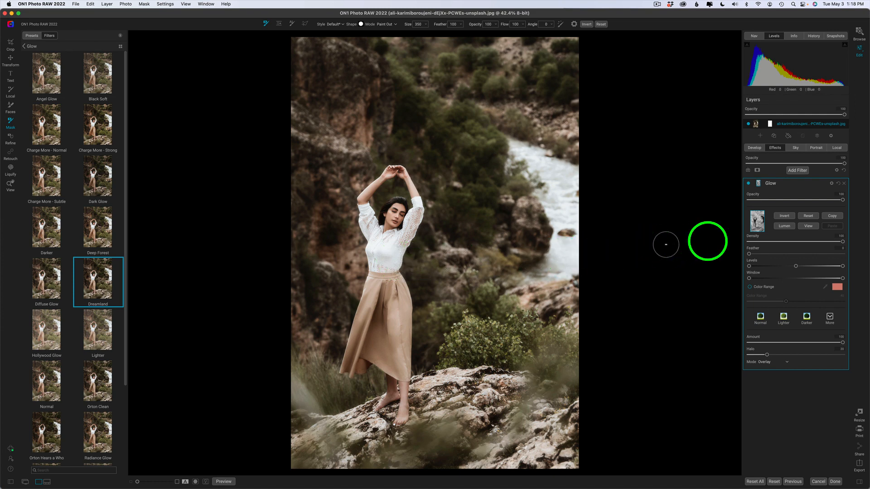
pyautogui.click(749, 184)
pyautogui.click(749, 183)
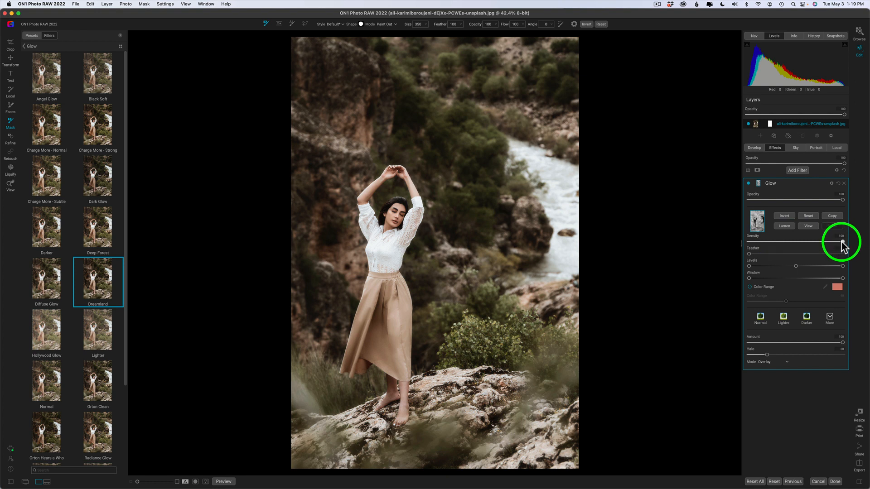
# - Try lower Density values on the Glow filter's mask, then restore Density to 100
pyautogui.moveTo(841, 242); pyautogui.dragTo(818, 242)
pyautogui.click(808, 242)
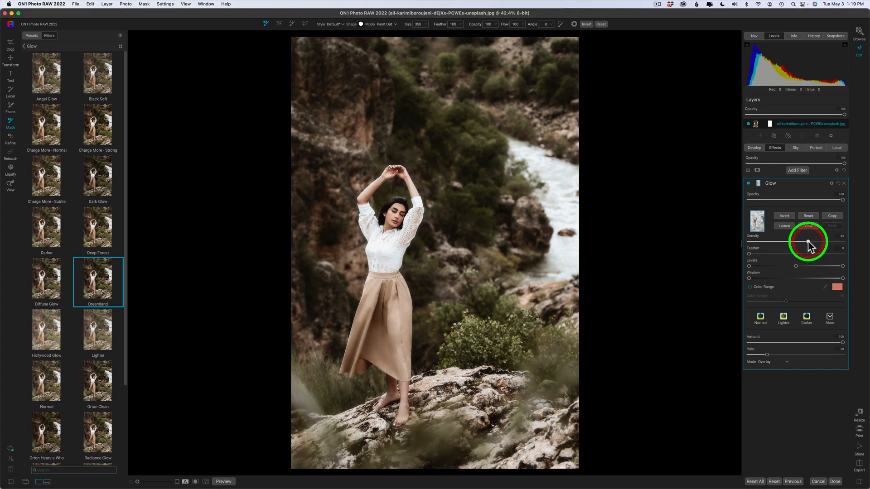
pyautogui.click(783, 242)
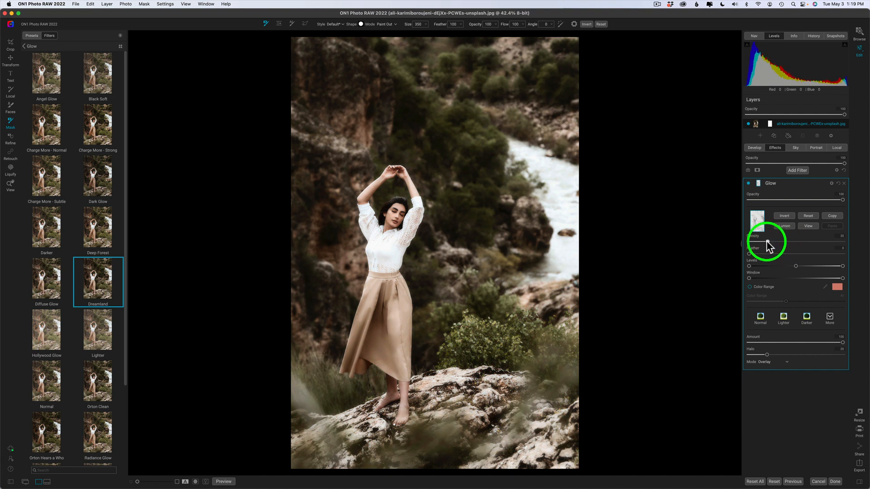
pyautogui.click(767, 241)
pyautogui.moveTo(766, 241); pyautogui.dragTo(855, 242)
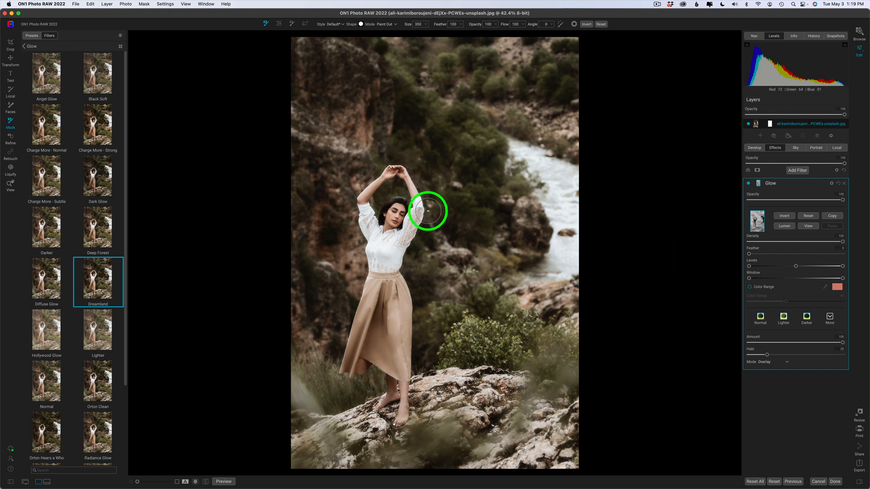
# - Compare the photo before and after the edit, and lower the Glow filter's opacity to 86
pyautogui.click(224, 482)
pyautogui.click(224, 482)
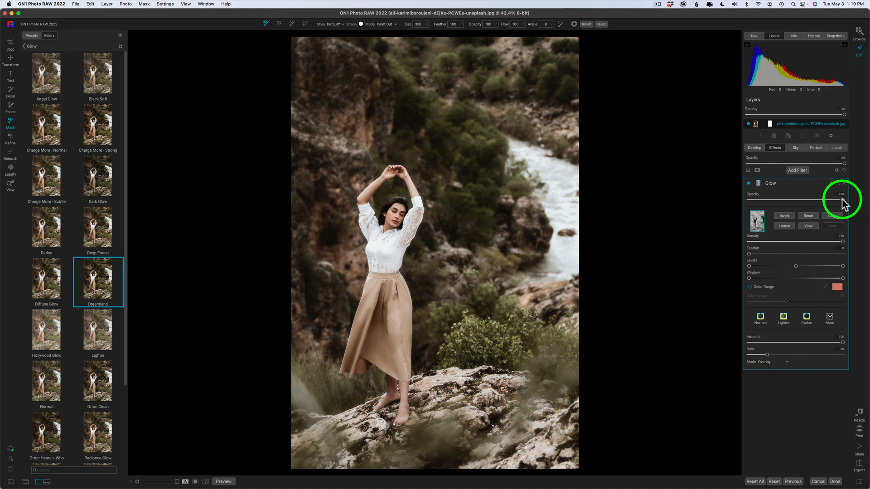
pyautogui.moveTo(841, 200)
pyautogui.mouseDown()
pyautogui.moveTo(800, 201)
pyautogui.moveTo(830, 203)
pyautogui.mouseUp()
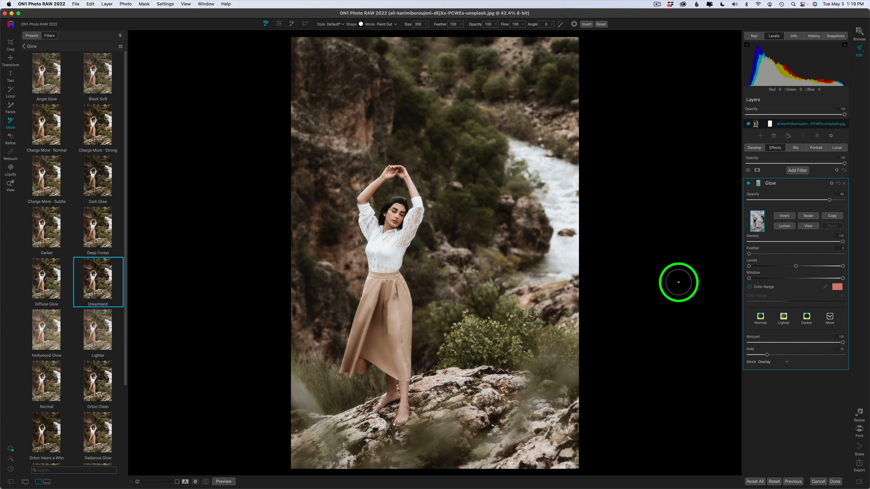
# - Compare the original and edited photo in a split view, then finish the edit and return to browsing
pyautogui.click(185, 482)
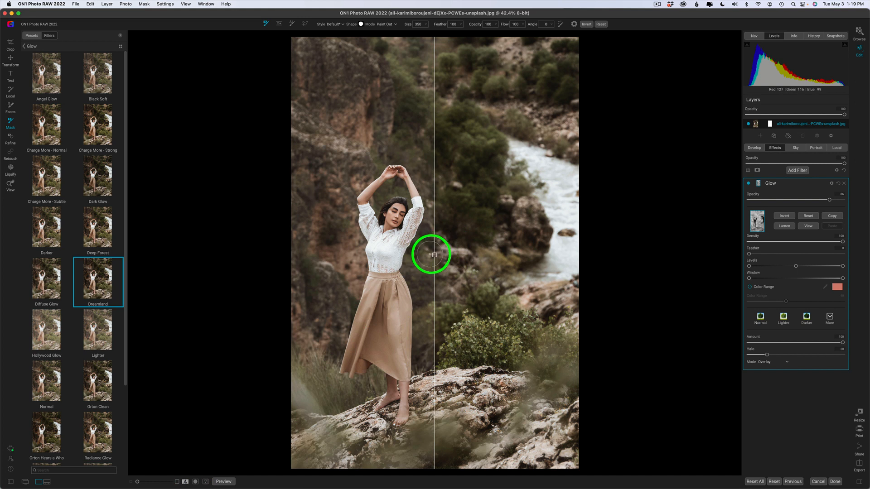
pyautogui.moveTo(435, 255)
pyautogui.mouseDown()
pyautogui.moveTo(562, 257)
pyautogui.moveTo(315, 253)
pyautogui.moveTo(435, 255)
pyautogui.mouseUp()
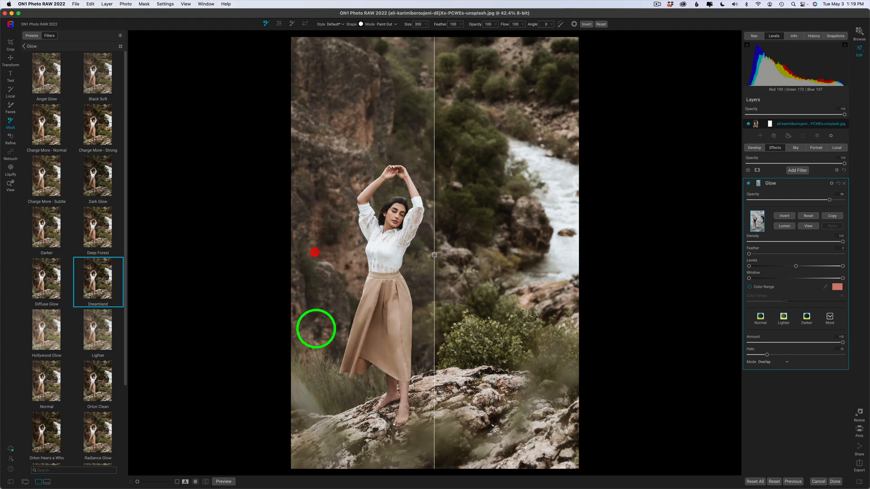
pyautogui.click(185, 482)
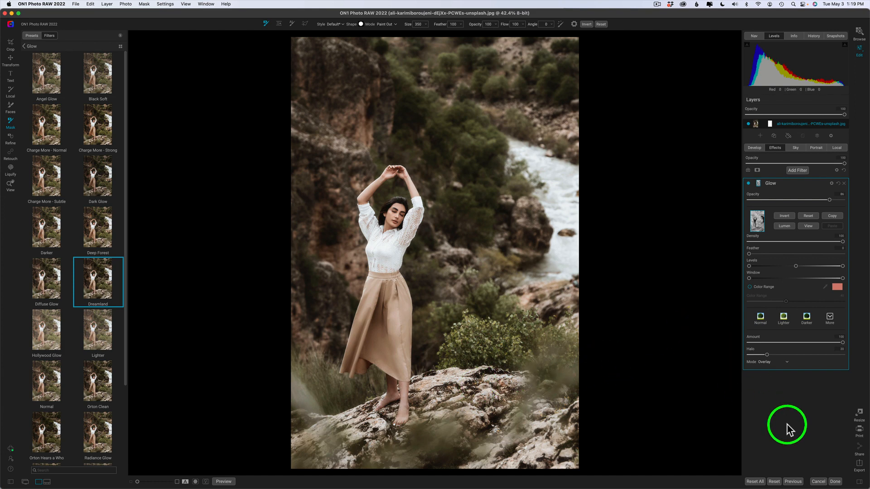
pyautogui.click(836, 482)
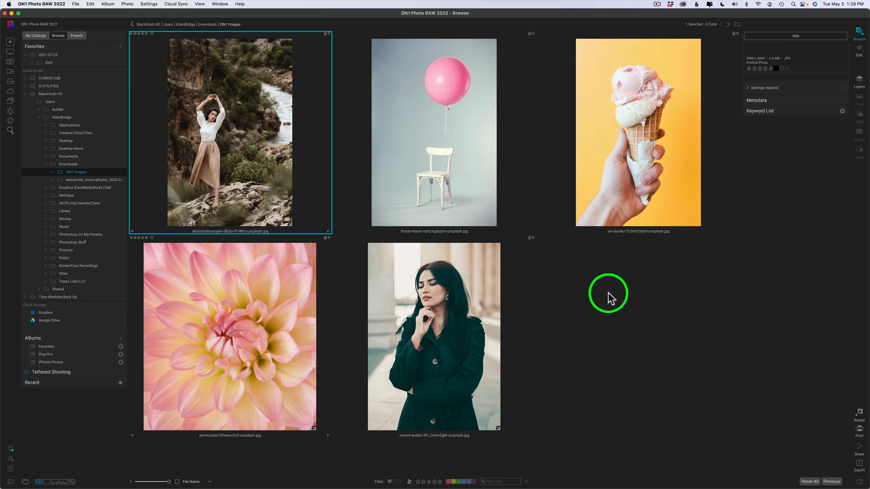
# - Open the ice cream cone photo for editing and add a Dynamic Contrast filter in Effects
pyautogui.doubleClick(642, 122)
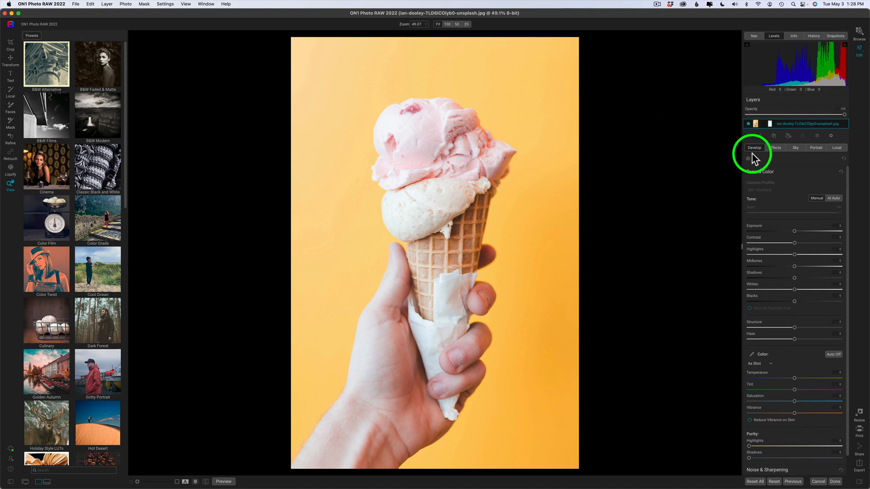
pyautogui.click(774, 149)
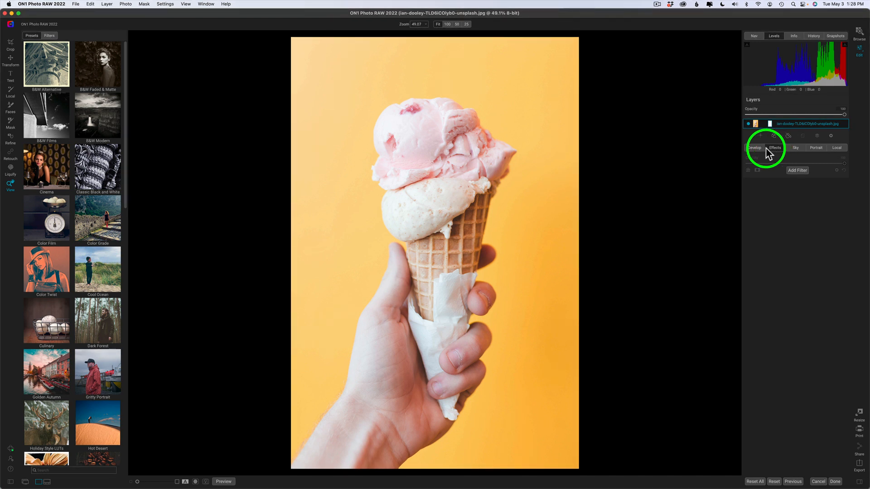
pyautogui.click(799, 170)
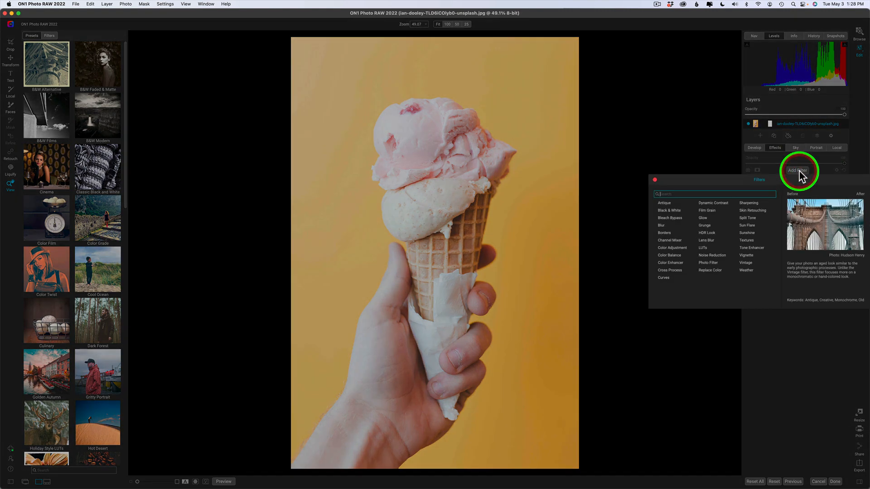
pyautogui.click(723, 204)
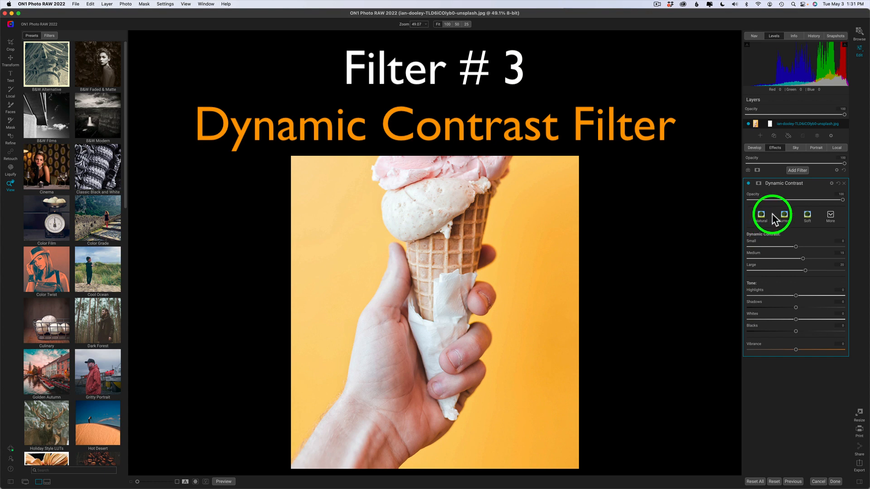
# - Look through the Dynamic Contrast styles as enlarged previews and apply the Surreal style
pyautogui.click(832, 217)
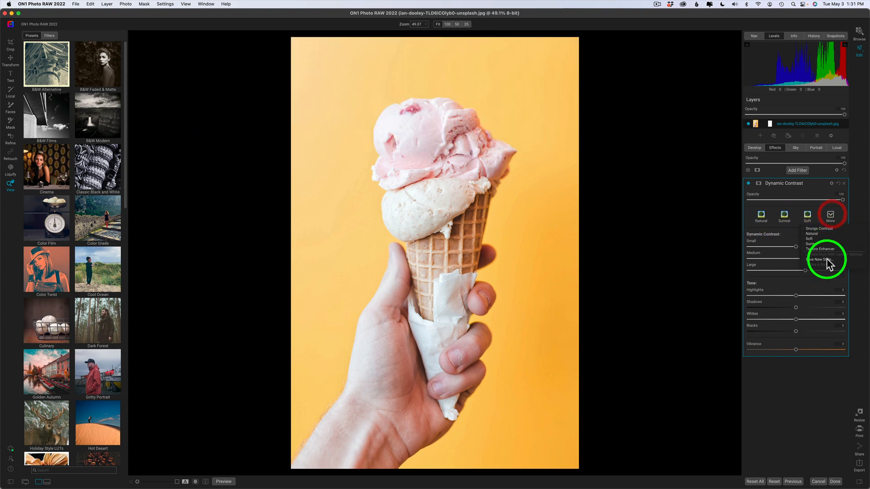
pyautogui.click(695, 223)
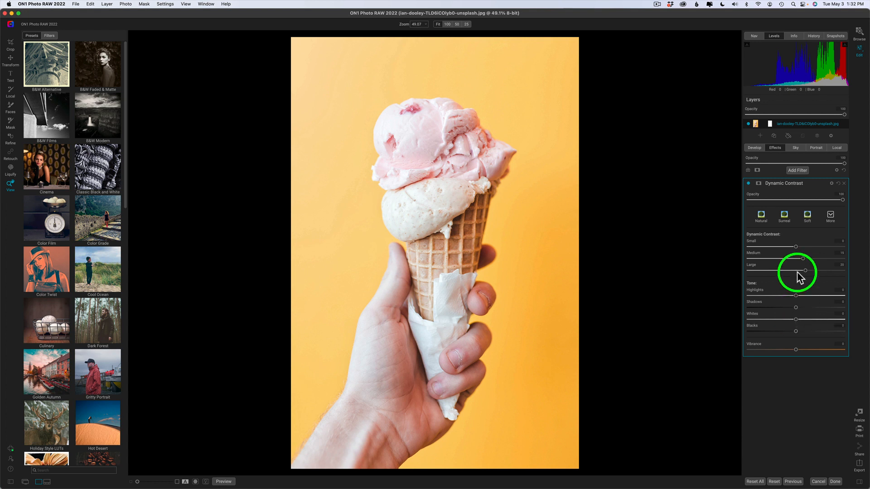
pyautogui.click(53, 40)
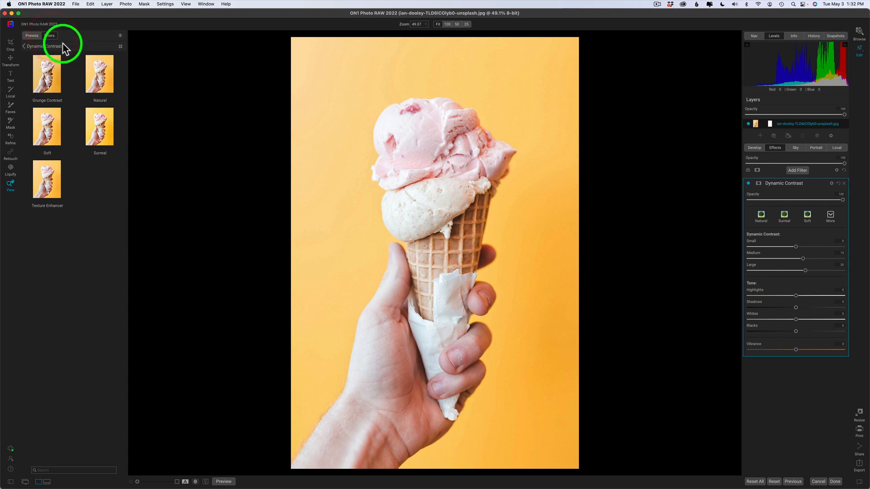
pyautogui.click(120, 45)
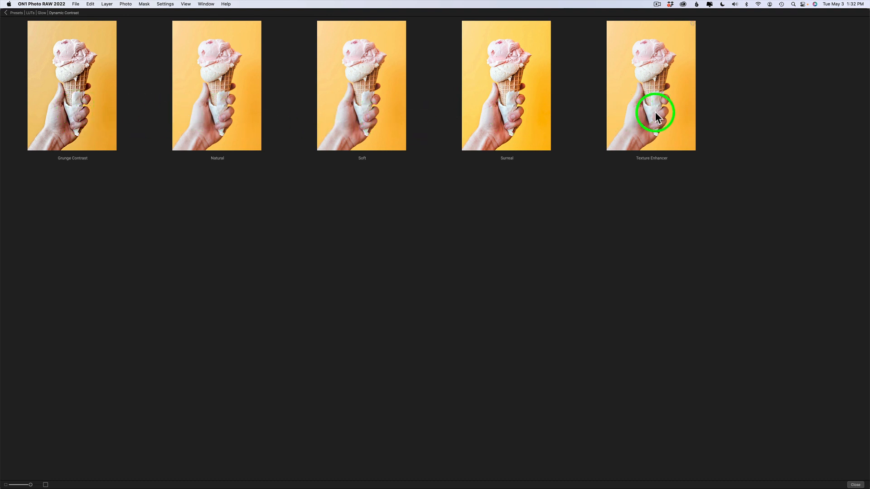
pyautogui.click(512, 90)
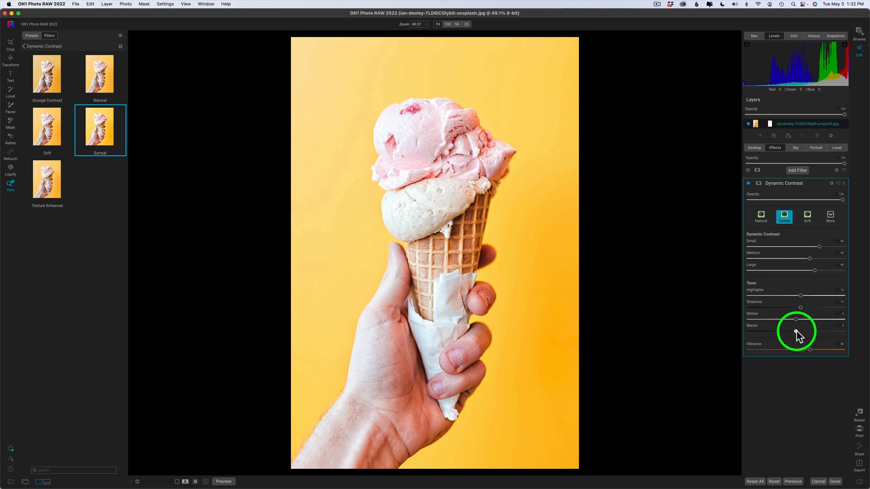
# - Lower the Dynamic Contrast filter's Blacks to about -60 and test the Whites before returning them to 0
pyautogui.moveTo(779, 329); pyautogui.dragTo(765, 333)
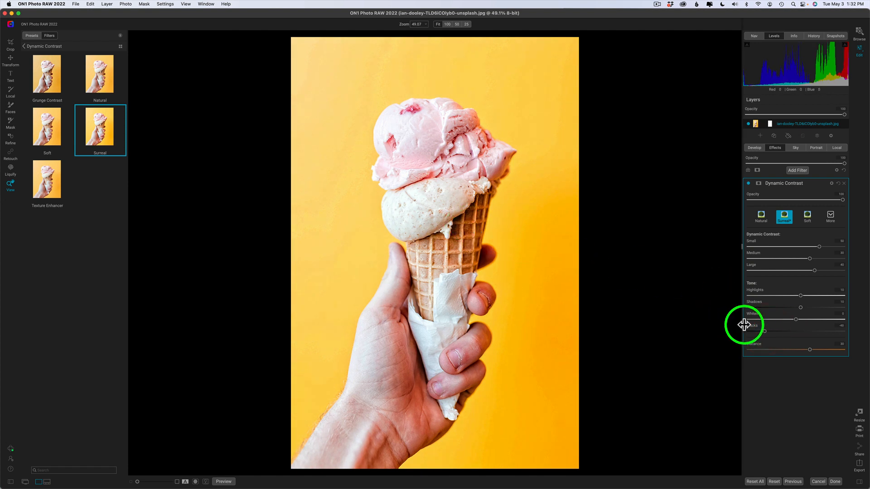
pyautogui.moveTo(764, 331); pyautogui.dragTo(768, 330)
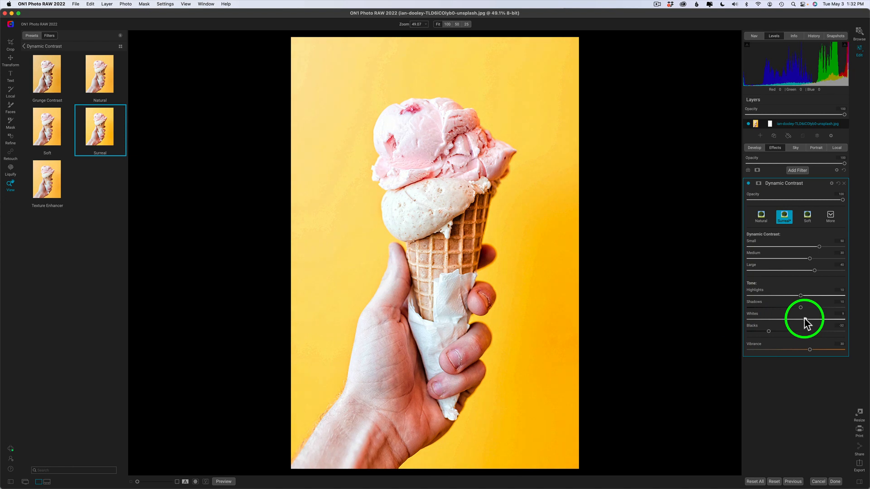
pyautogui.moveTo(802, 321)
pyautogui.mouseDown()
pyautogui.moveTo(826, 321)
pyautogui.moveTo(797, 321)
pyautogui.mouseUp()
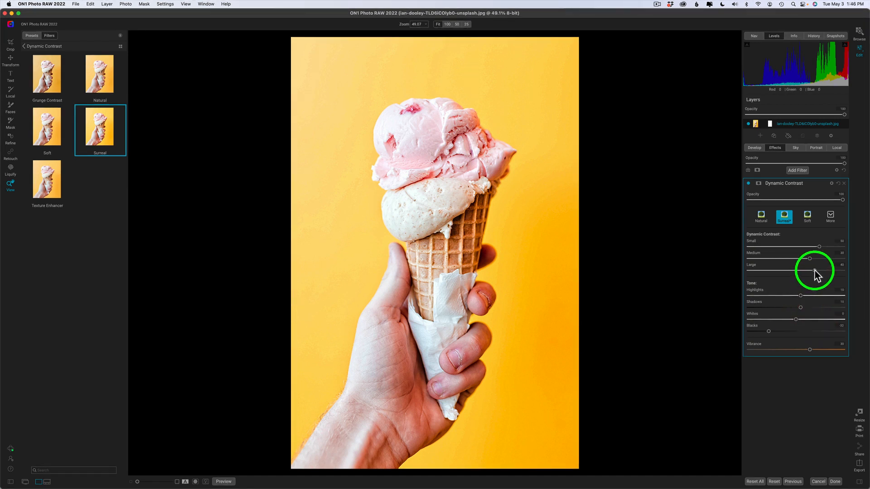
# - Set Dynamic Contrast's Large to 89, Medium to 75, Vibrance to 61 and opacity to 80, and compare with the filter off
pyautogui.moveTo(830, 271)
pyautogui.mouseDown()
pyautogui.moveTo(837, 271)
pyautogui.moveTo(833, 259)
pyautogui.mouseUp()
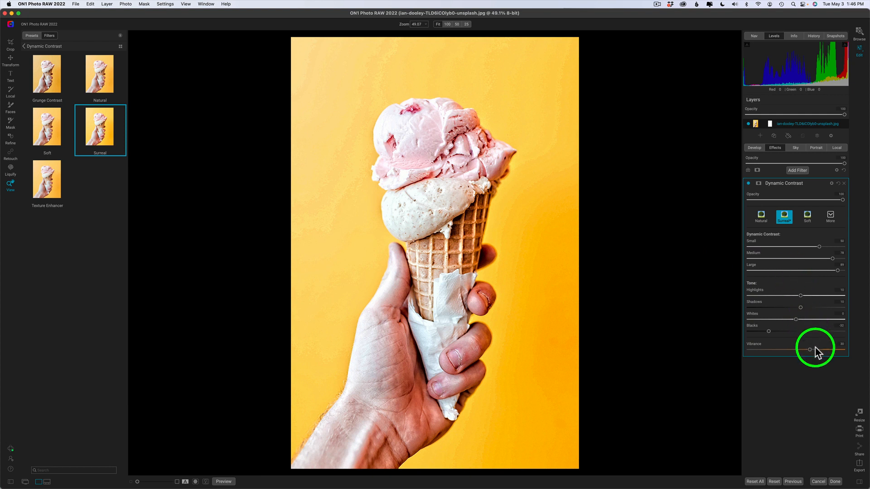
pyautogui.moveTo(810, 350)
pyautogui.mouseDown()
pyautogui.moveTo(834, 349)
pyautogui.moveTo(823, 347)
pyautogui.mouseUp()
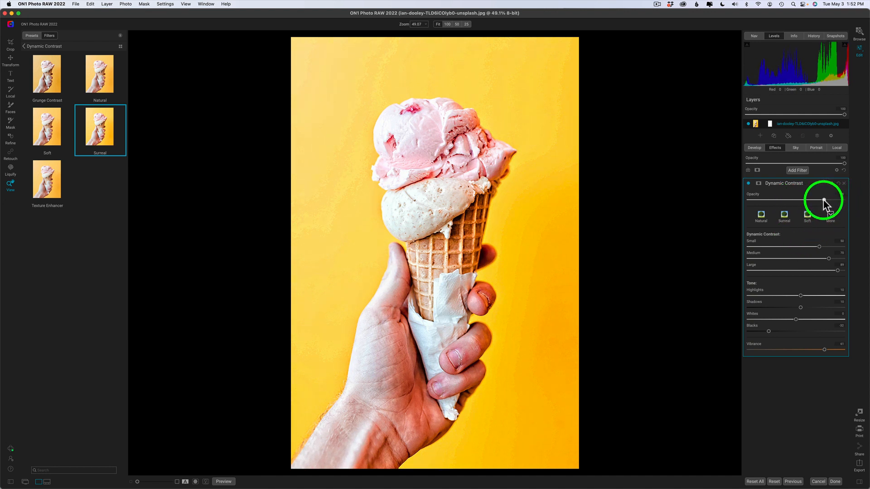
pyautogui.click(748, 183)
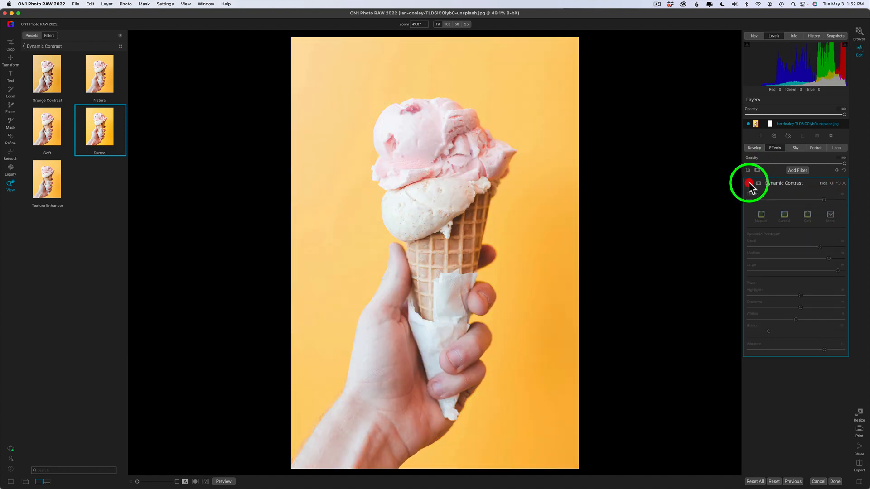
pyautogui.click(749, 183)
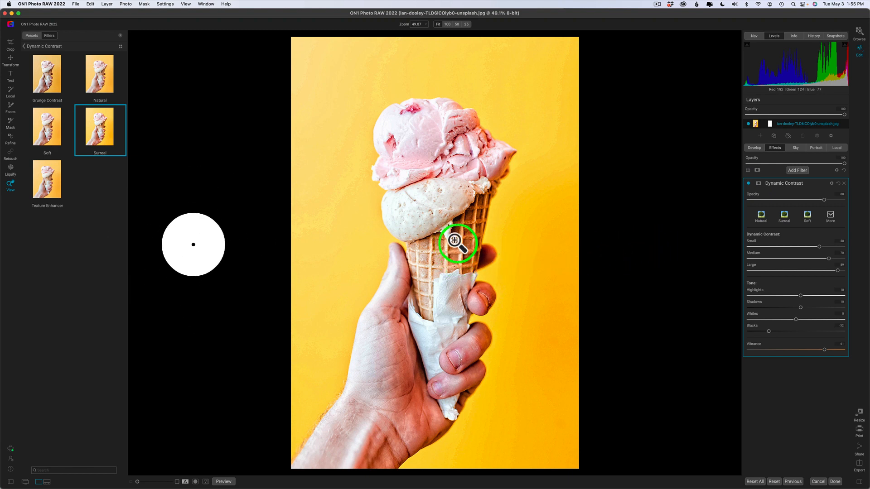
# - Invert the Dynamic Contrast filter's mask to black and paint the effect in over the waffle cone
pyautogui.click(759, 184)
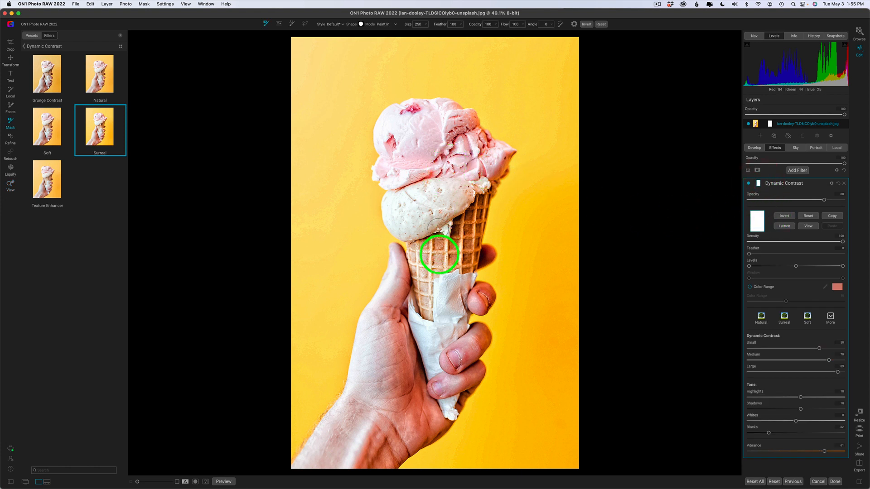
pyautogui.click(787, 216)
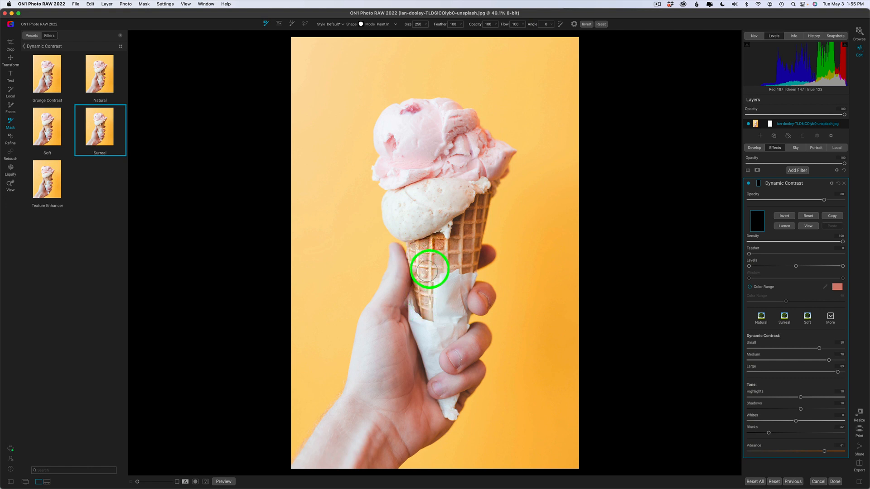
pyautogui.moveTo(427, 271)
pyautogui.mouseDown()
pyautogui.moveTo(440, 267)
pyautogui.moveTo(482, 200)
pyautogui.moveTo(467, 257)
pyautogui.moveTo(427, 272)
pyautogui.moveTo(413, 319)
pyautogui.mouseUp()
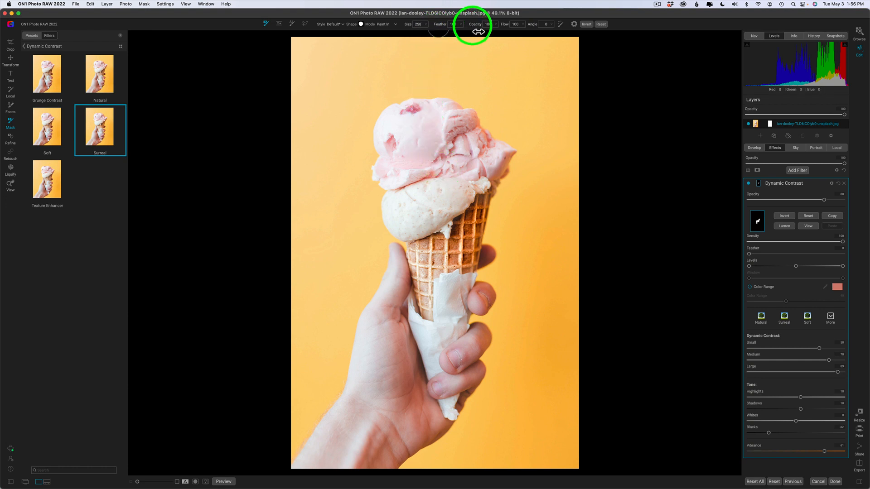
# - Set the mask brush to opacity 62 and size 300, paint Dynamic Contrast over the ice cream scoops, and compare with the filter off
pyautogui.moveTo(478, 31); pyautogui.dragTo(472, 28)
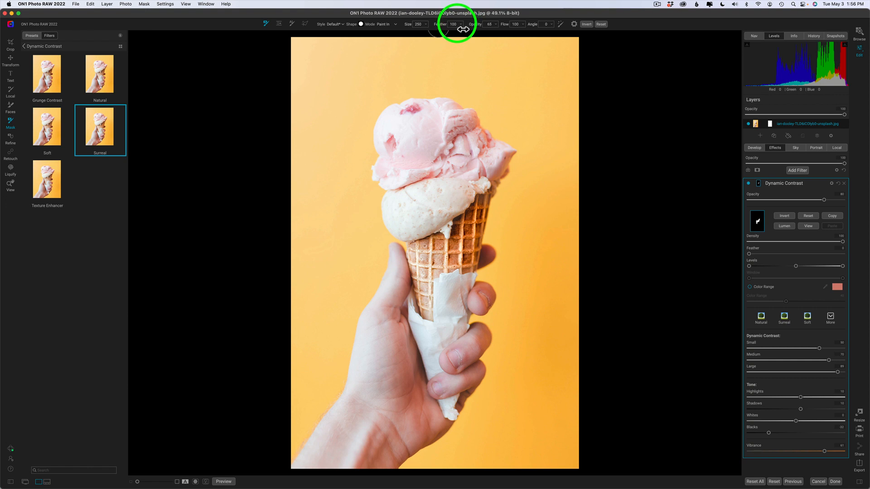
pyautogui.moveTo(461, 29); pyautogui.dragTo(464, 29)
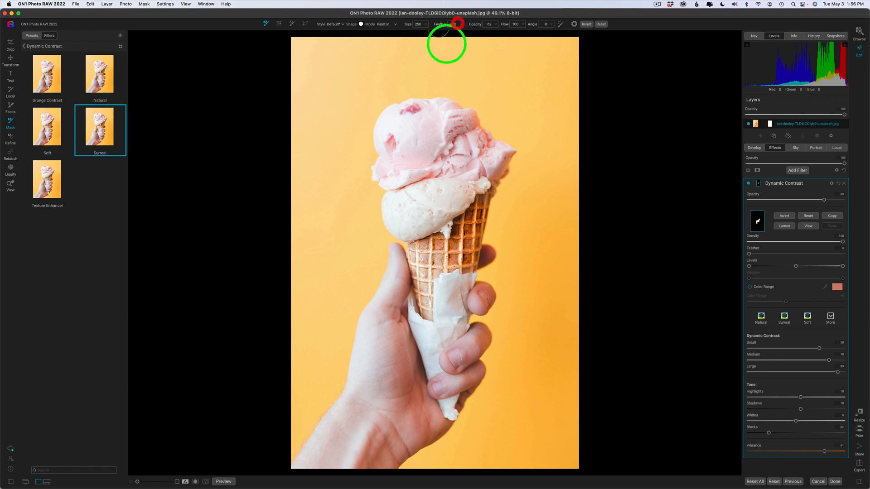
pyautogui.moveTo(463, 124)
pyautogui.mouseDown()
pyautogui.moveTo(419, 111)
pyautogui.moveTo(391, 125)
pyautogui.moveTo(387, 144)
pyautogui.moveTo(425, 118)
pyautogui.moveTo(458, 121)
pyautogui.moveTo(415, 131)
pyautogui.moveTo(402, 141)
pyautogui.moveTo(429, 133)
pyautogui.moveTo(393, 156)
pyautogui.moveTo(389, 173)
pyautogui.moveTo(459, 138)
pyautogui.moveTo(474, 147)
pyautogui.moveTo(434, 172)
pyautogui.moveTo(498, 157)
pyautogui.moveTo(407, 231)
pyautogui.moveTo(399, 195)
pyautogui.moveTo(461, 174)
pyautogui.moveTo(462, 185)
pyautogui.moveTo(425, 208)
pyautogui.moveTo(483, 167)
pyautogui.moveTo(474, 161)
pyautogui.moveTo(436, 177)
pyautogui.moveTo(389, 181)
pyautogui.moveTo(478, 150)
pyautogui.moveTo(453, 143)
pyautogui.moveTo(393, 168)
pyautogui.moveTo(443, 148)
pyautogui.mouseUp()
pyautogui.press(']')
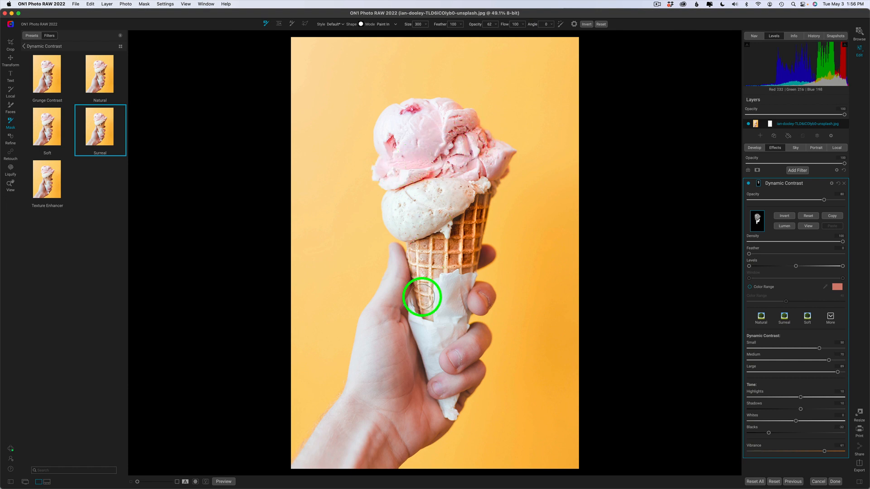
pyautogui.click(748, 183)
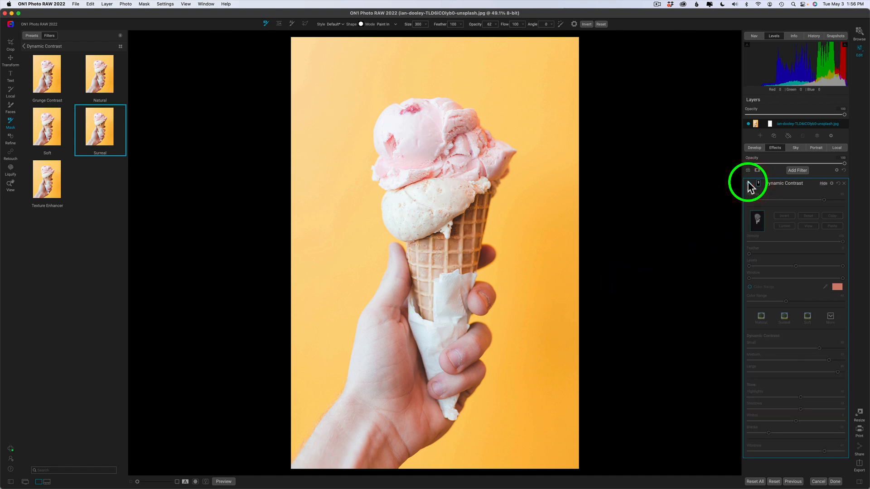
pyautogui.click(748, 183)
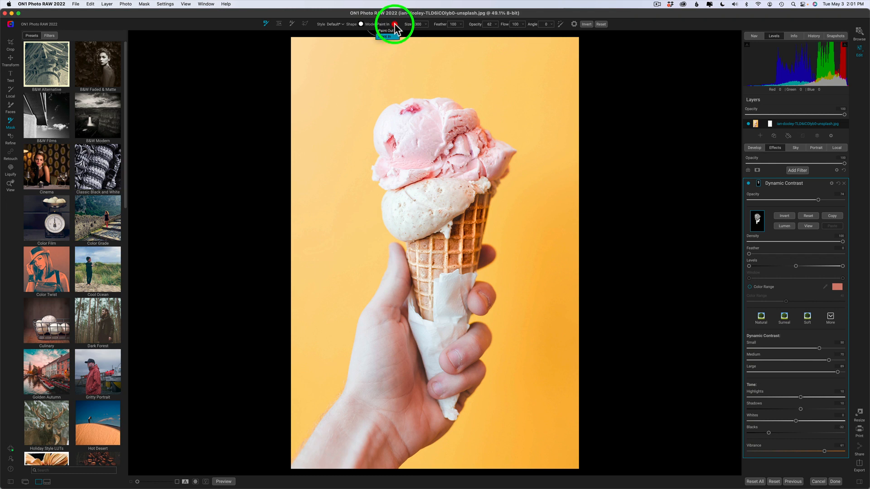
# - Paint the effect out of the shadowed cone edge below the scoops at brush opacity 37, compare with the filter off, and finish the edit
pyautogui.click(386, 31)
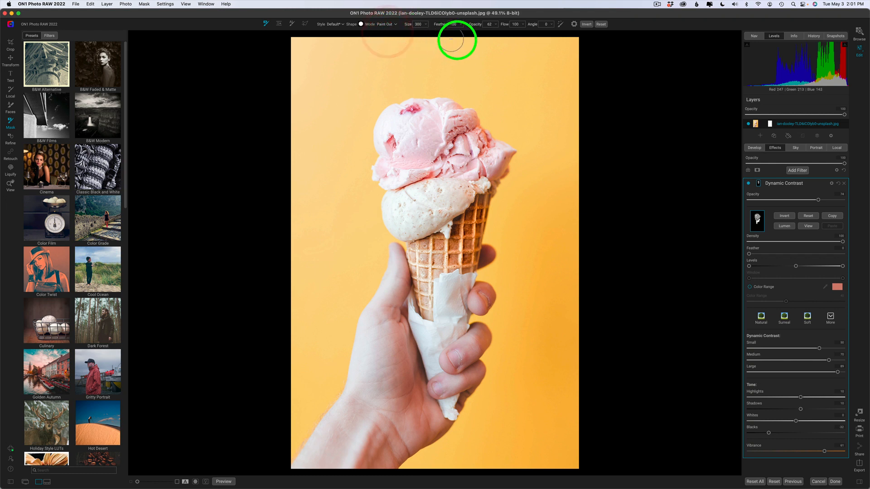
pyautogui.moveTo(479, 24); pyautogui.dragTo(468, 29)
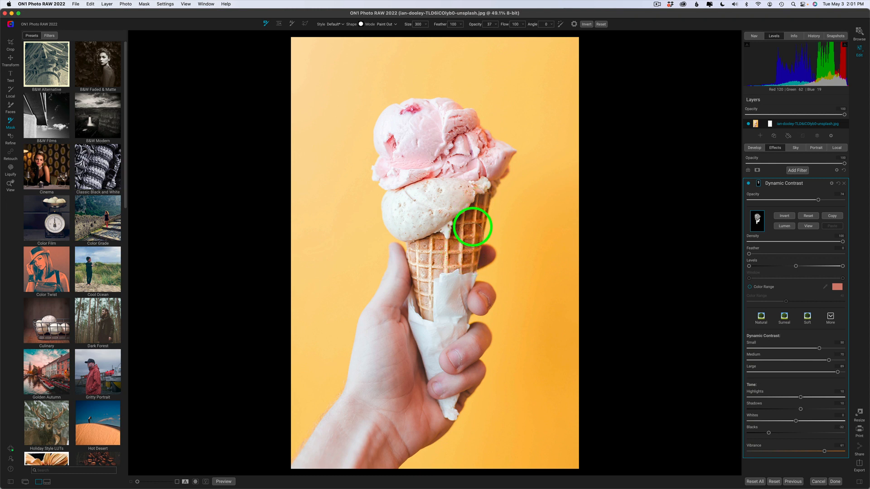
pyautogui.moveTo(473, 208); pyautogui.dragTo(470, 211)
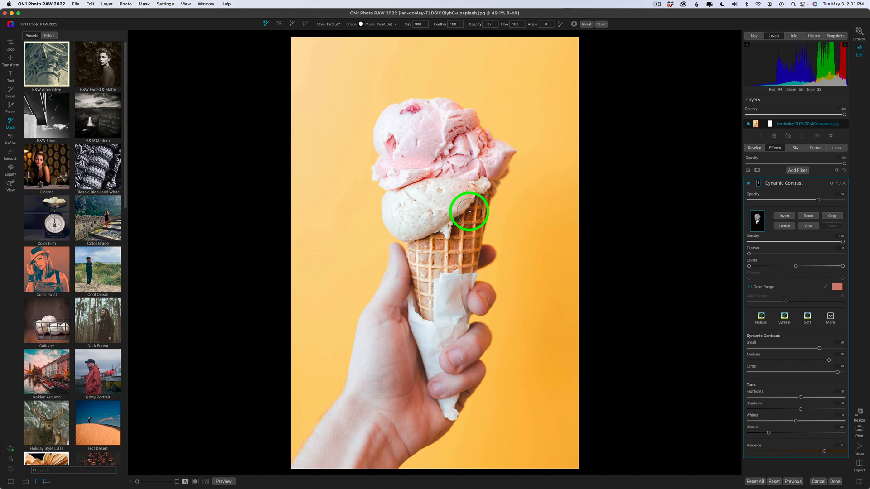
pyautogui.click(748, 183)
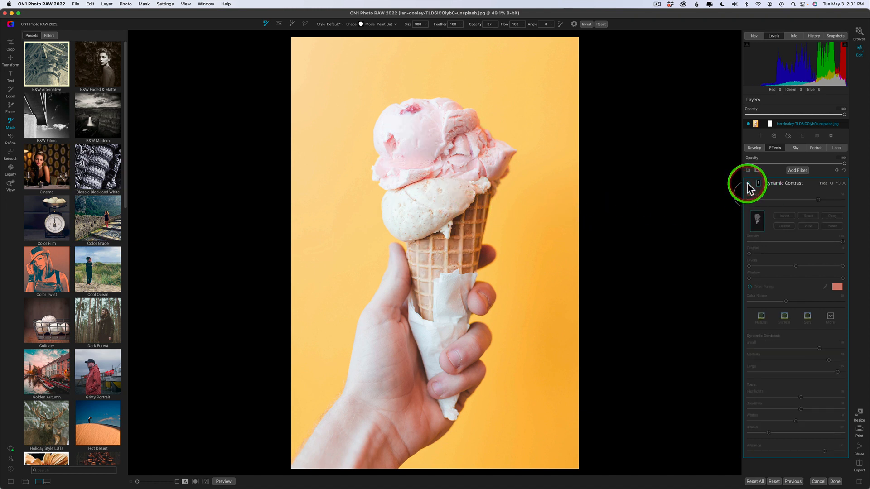
pyautogui.click(749, 183)
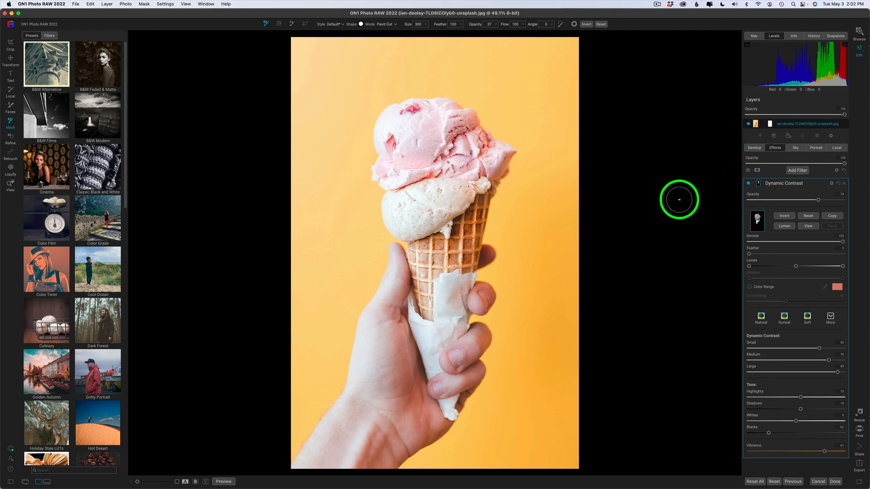
pyautogui.click(836, 482)
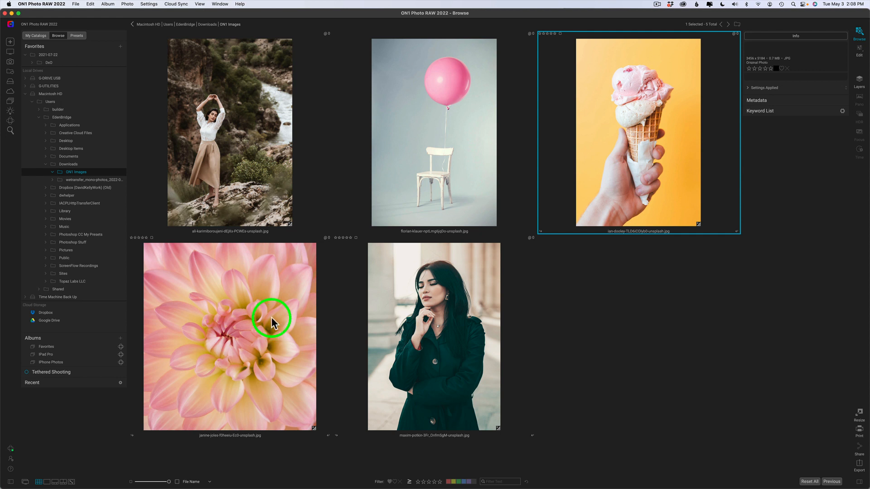
# - Open the pink flower photo for editing and add a Blur filter in Effects
pyautogui.click(241, 311)
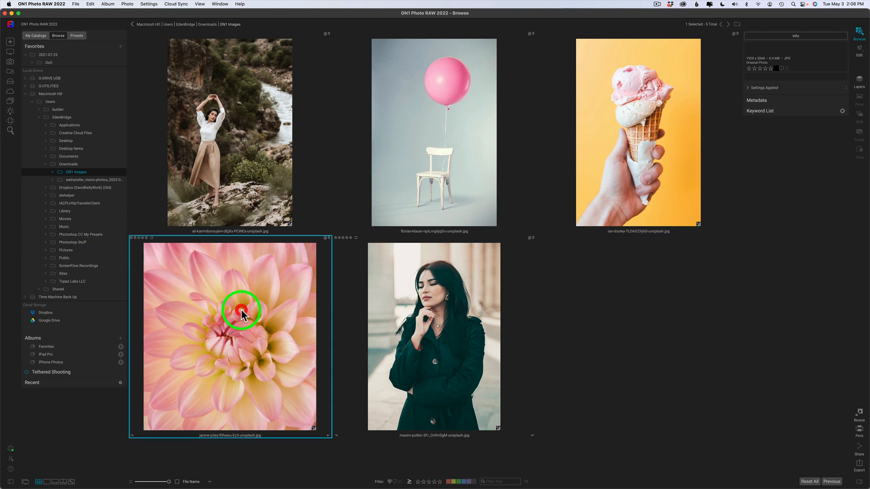
pyautogui.doubleClick(241, 313)
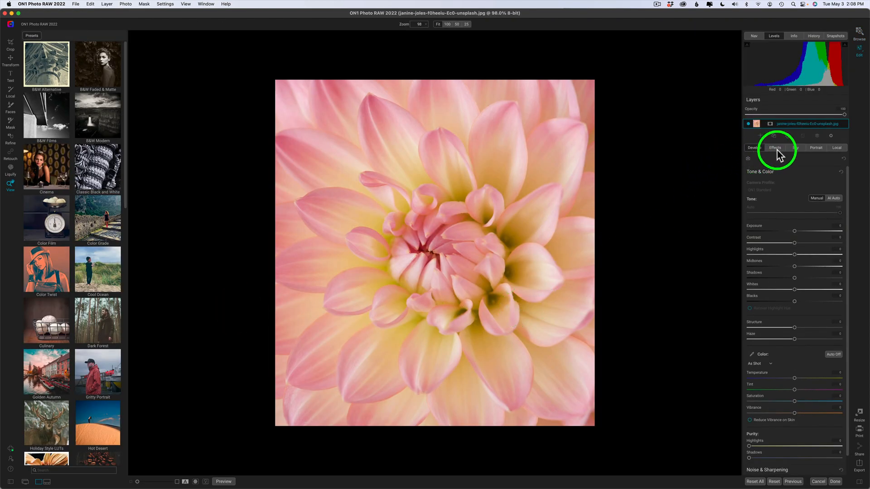
pyautogui.click(775, 148)
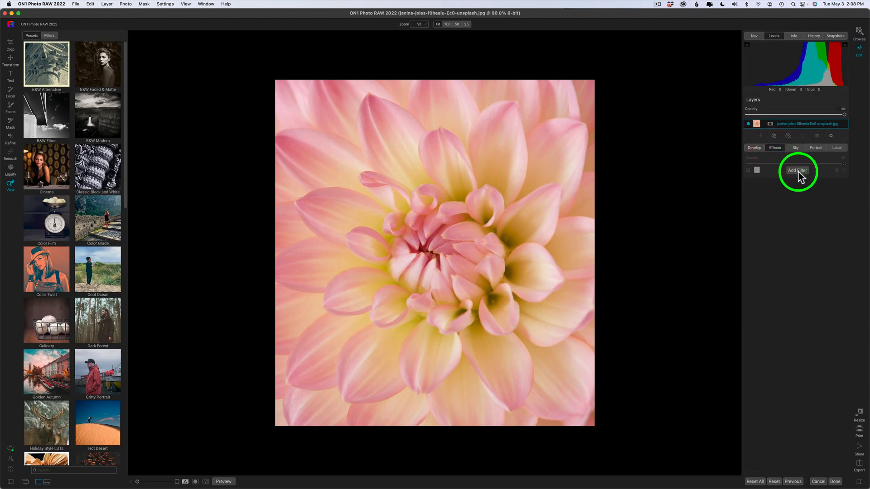
pyautogui.click(797, 170)
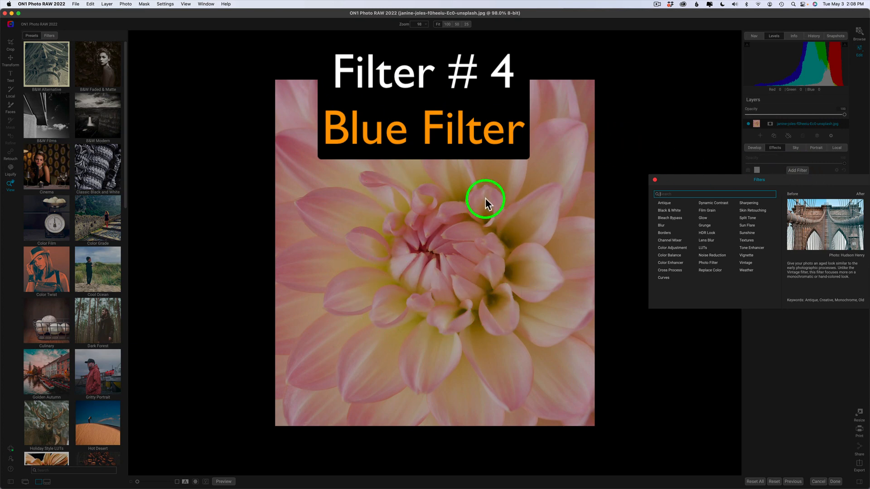
pyautogui.click(662, 225)
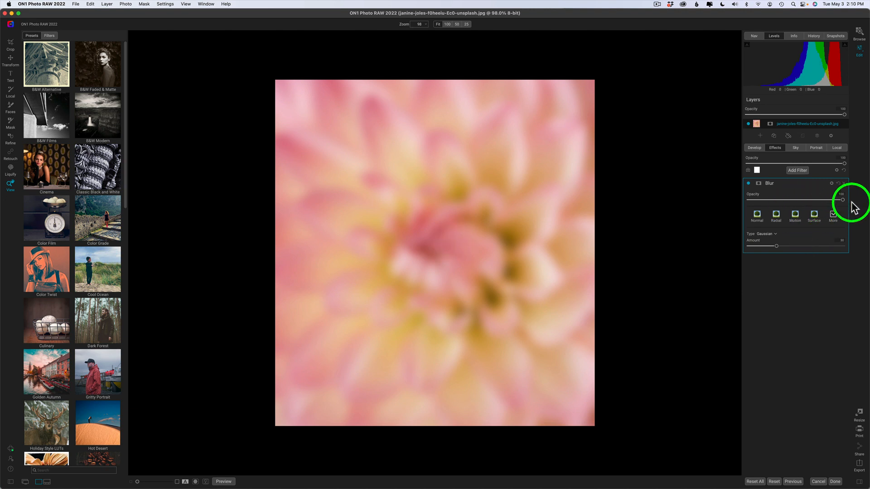
# - Test the Blur filter's opacity and try its Motion, Surface and Box types in turn
pyautogui.moveTo(823, 200)
pyautogui.mouseDown()
pyautogui.moveTo(787, 200)
pyautogui.moveTo(855, 208)
pyautogui.moveTo(858, 221)
pyautogui.mouseUp()
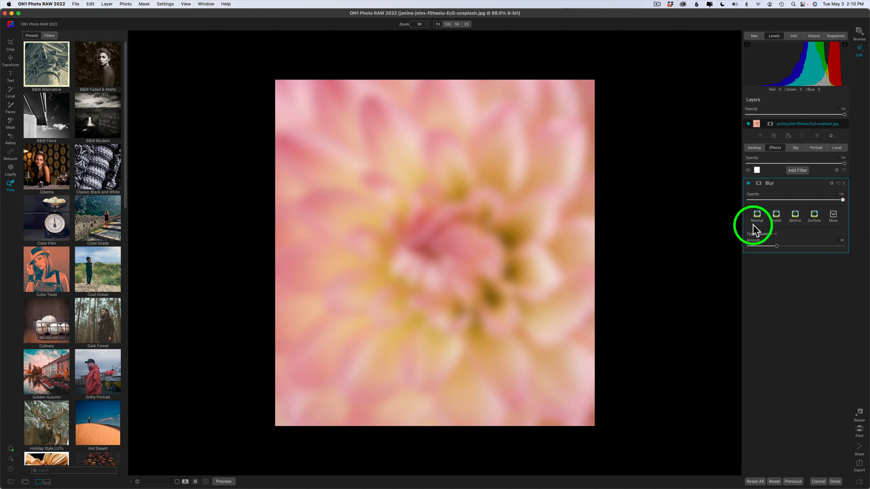
pyautogui.click(775, 234)
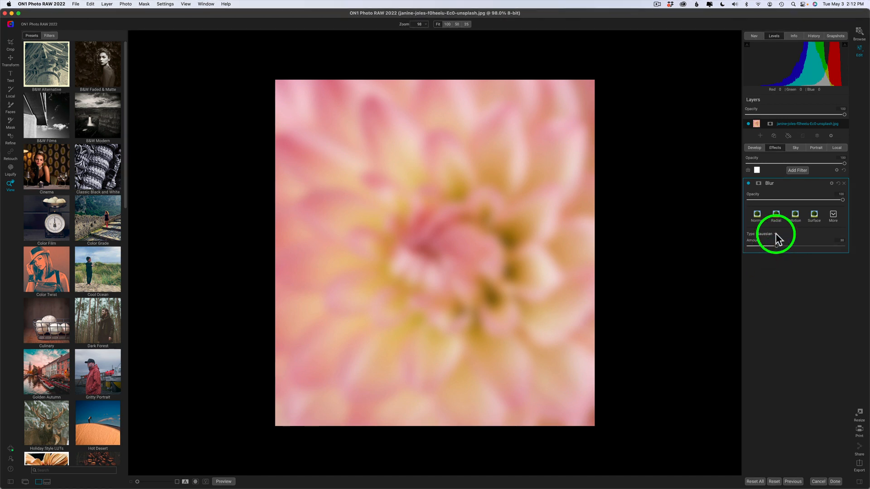
pyautogui.click(776, 234)
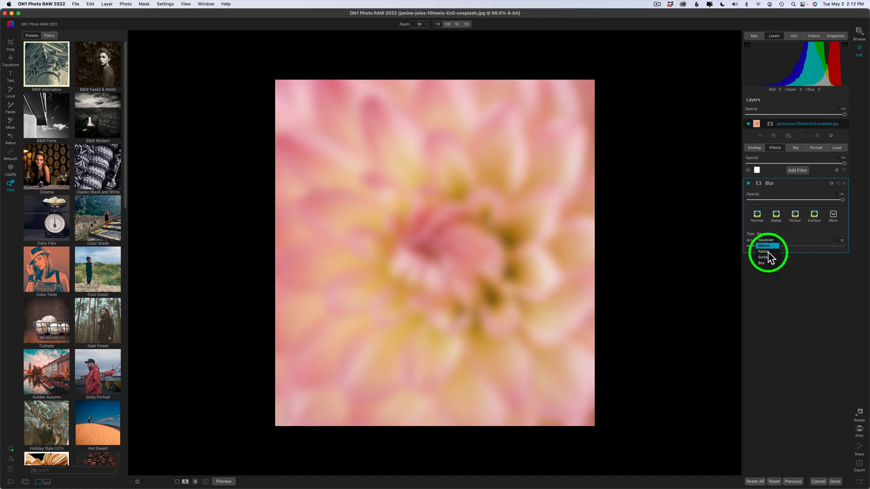
pyautogui.click(768, 246)
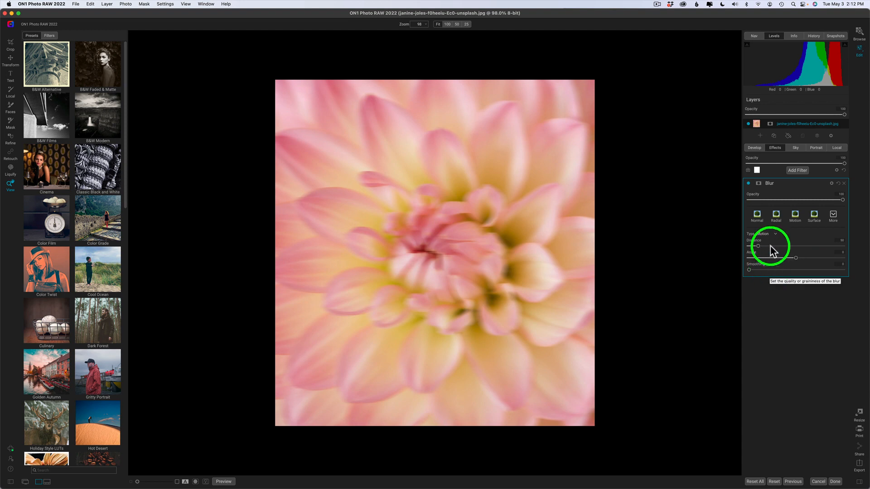
pyautogui.click(775, 234)
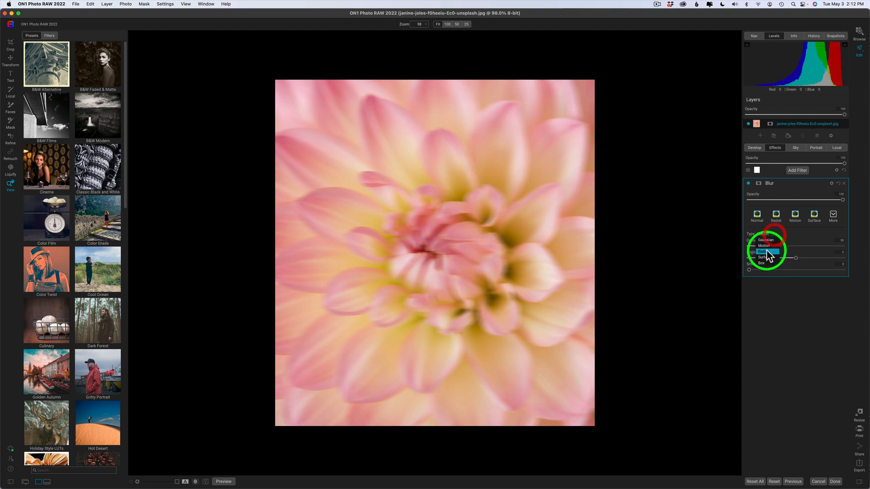
pyautogui.click(767, 256)
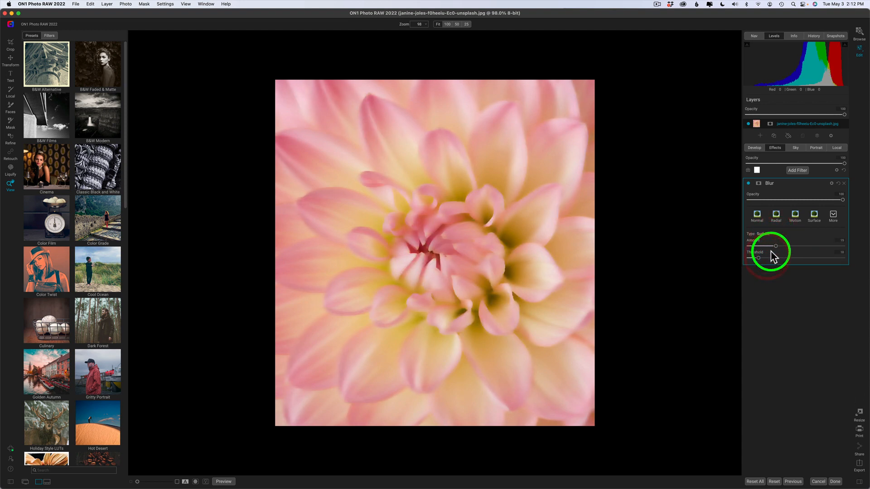
pyautogui.click(776, 234)
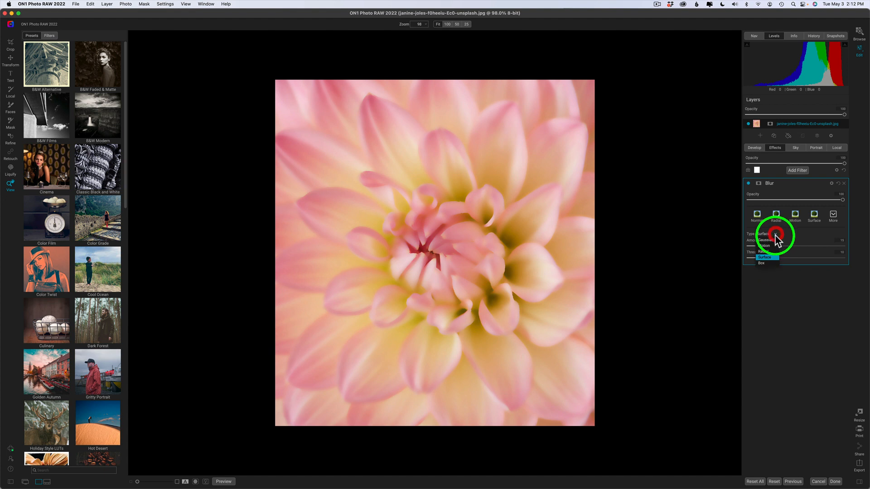
pyautogui.click(767, 263)
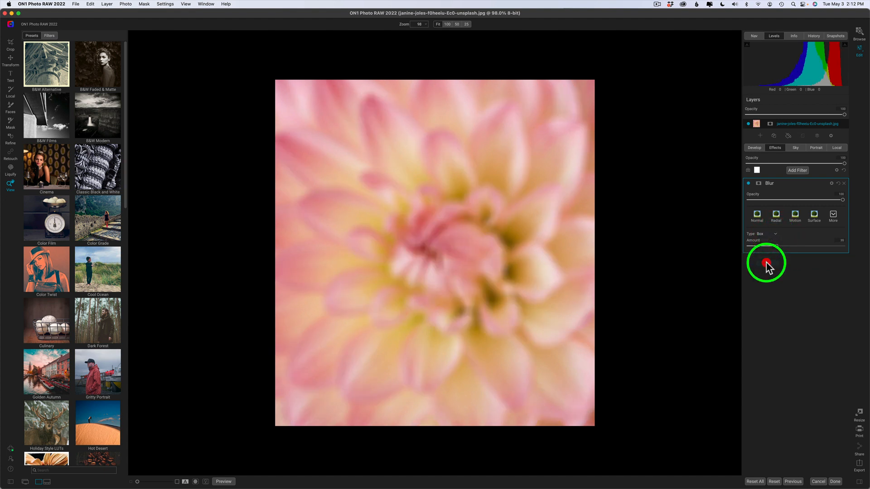
# - Return the Blur type to Gaussian and lower its Amount to about 18
pyautogui.click(775, 234)
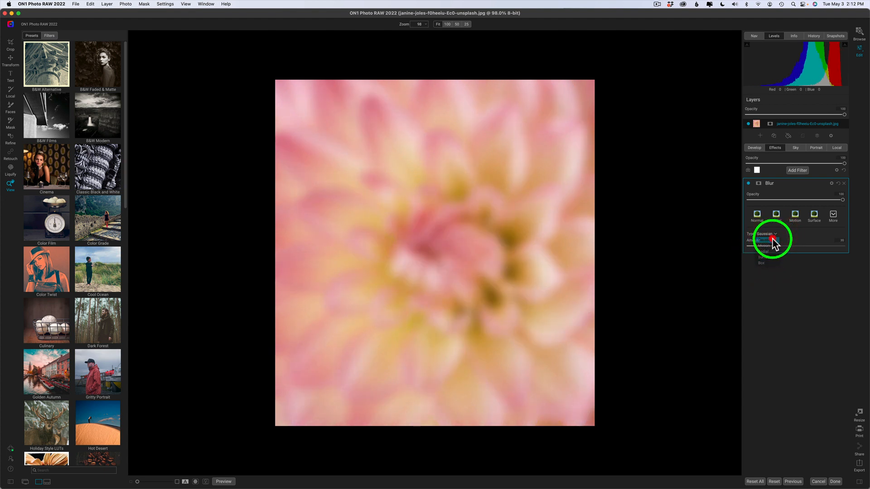
pyautogui.click(773, 241)
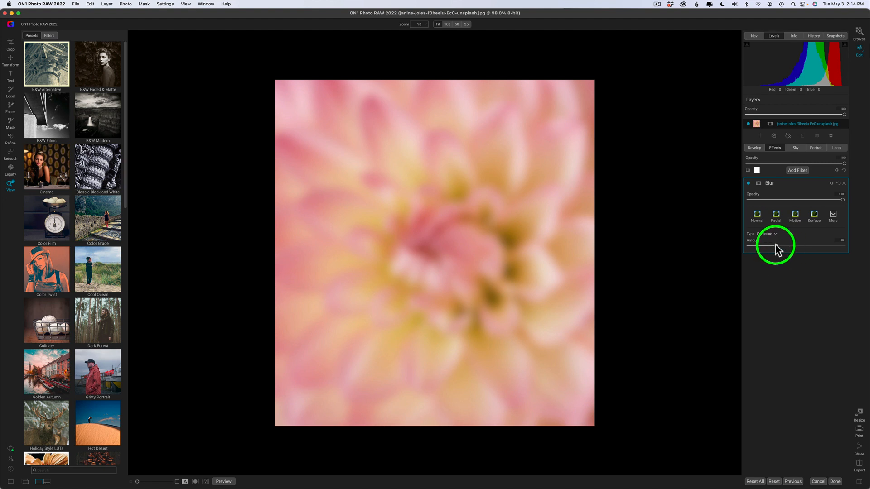
pyautogui.moveTo(776, 245)
pyautogui.mouseDown()
pyautogui.moveTo(830, 246)
pyautogui.moveTo(765, 246)
pyautogui.mouseUp()
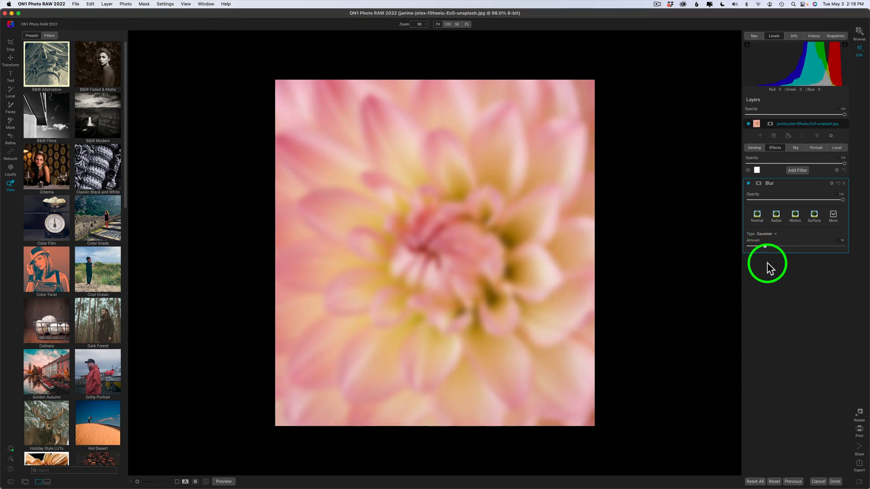
# - Try a Motion blur on the flower with Distance about 408, Angle about 50 and Smoothing about 15
pyautogui.click(771, 234)
pyautogui.click(769, 245)
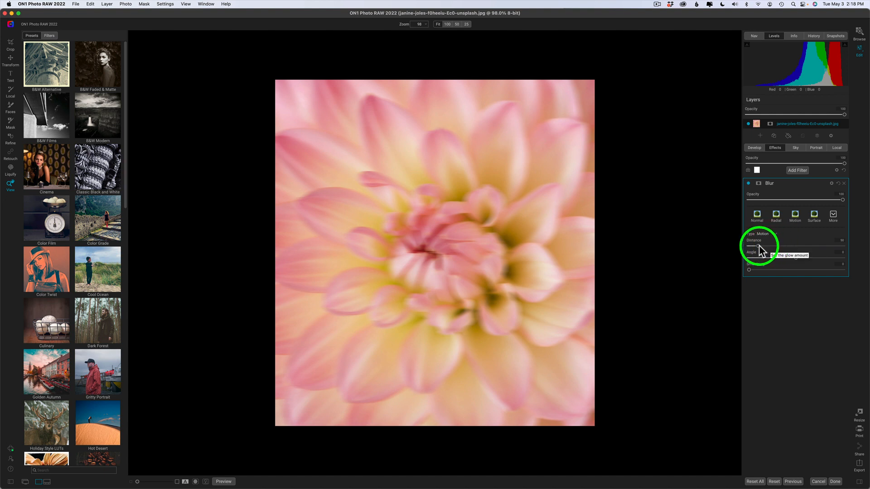
pyautogui.moveTo(759, 246); pyautogui.dragTo(825, 246)
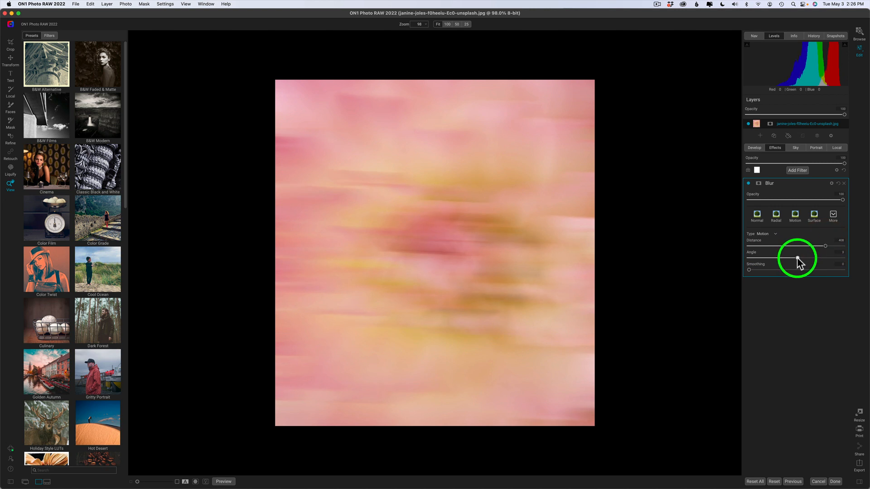
pyautogui.moveTo(808, 257); pyautogui.dragTo(822, 258)
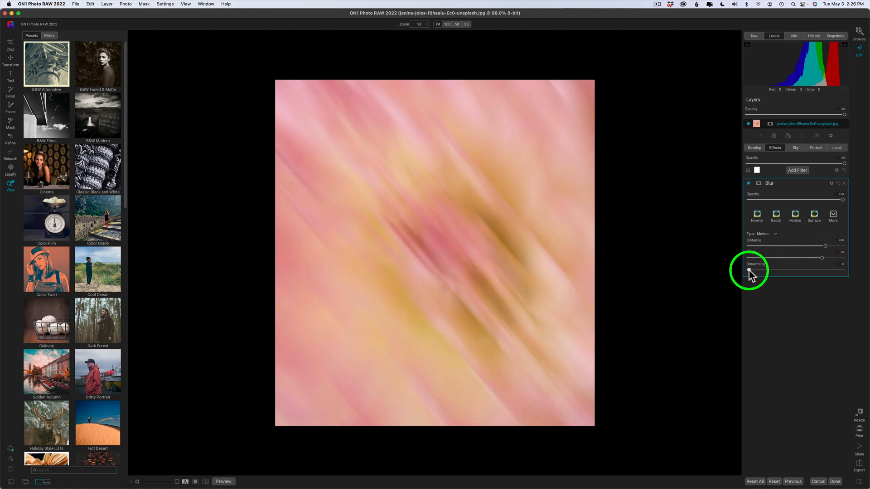
pyautogui.moveTo(774, 271); pyautogui.dragTo(777, 270)
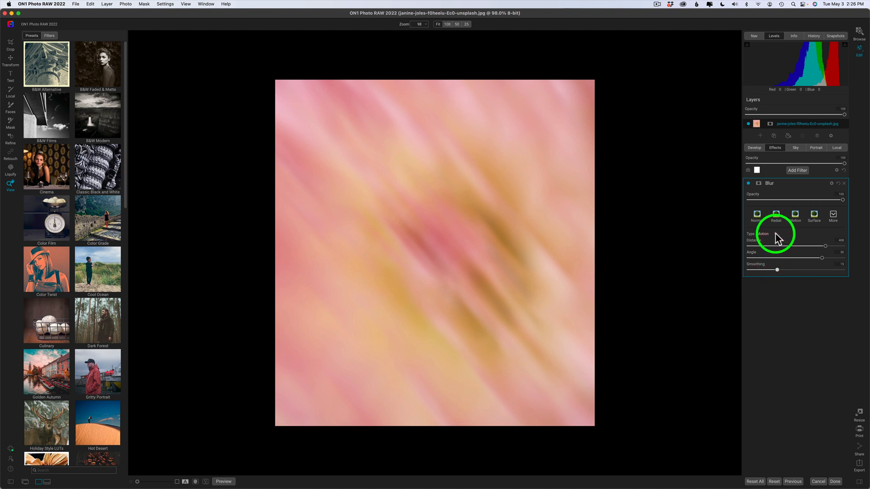
# - Try a Surface blur on the flower with a slightly higher Amount and a lower Threshold
pyautogui.click(776, 233)
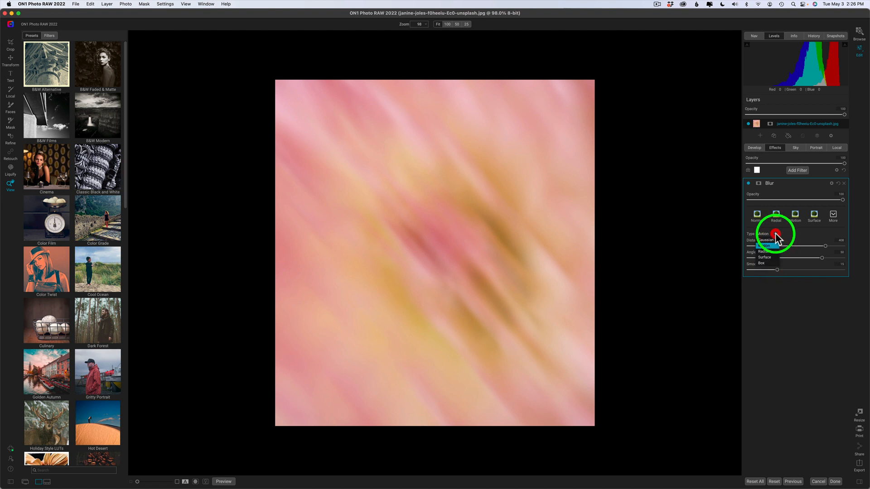
pyautogui.click(767, 258)
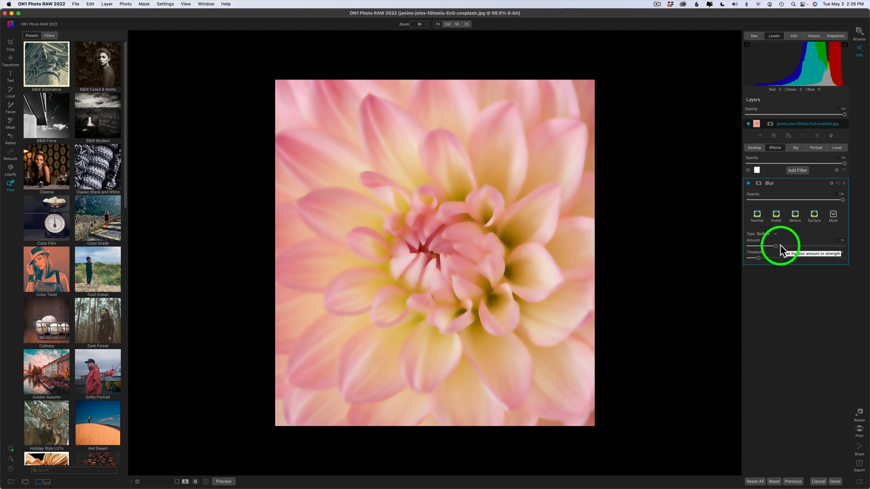
pyautogui.moveTo(776, 246); pyautogui.dragTo(793, 245)
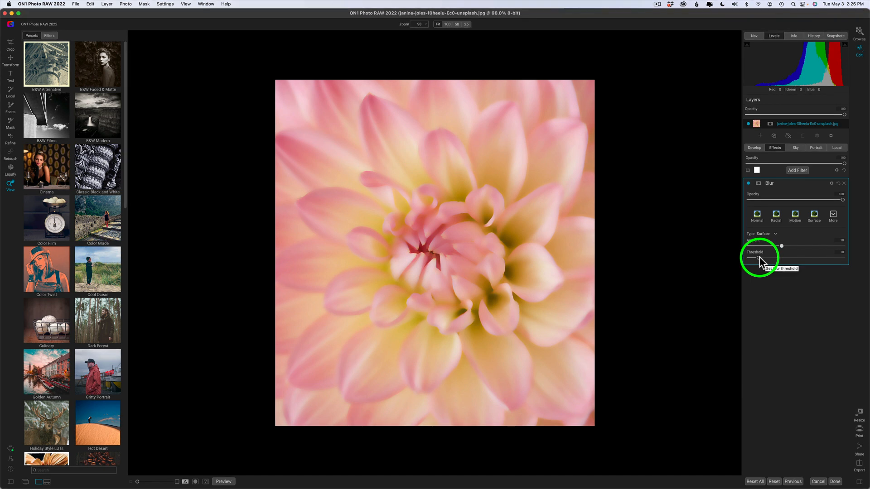
pyautogui.moveTo(760, 257); pyautogui.dragTo(792, 257)
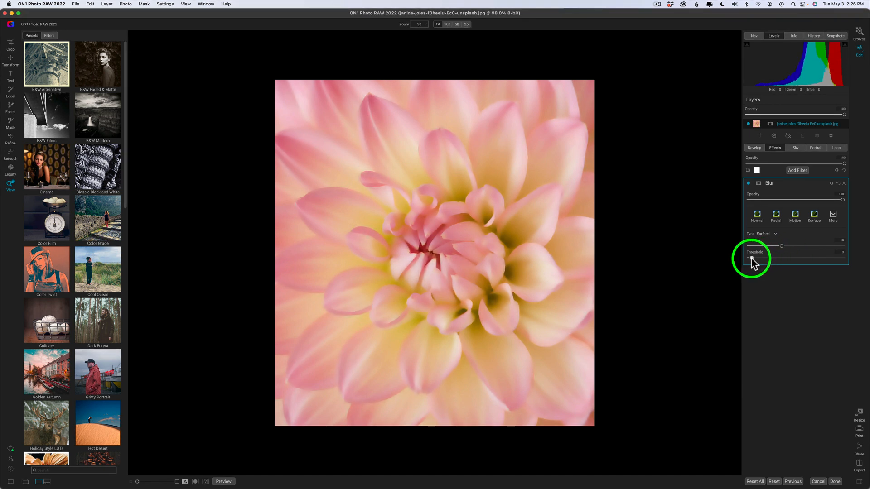
pyautogui.moveTo(750, 259)
pyautogui.mouseDown()
pyautogui.moveTo(769, 259)
pyautogui.moveTo(757, 259)
pyautogui.mouseUp()
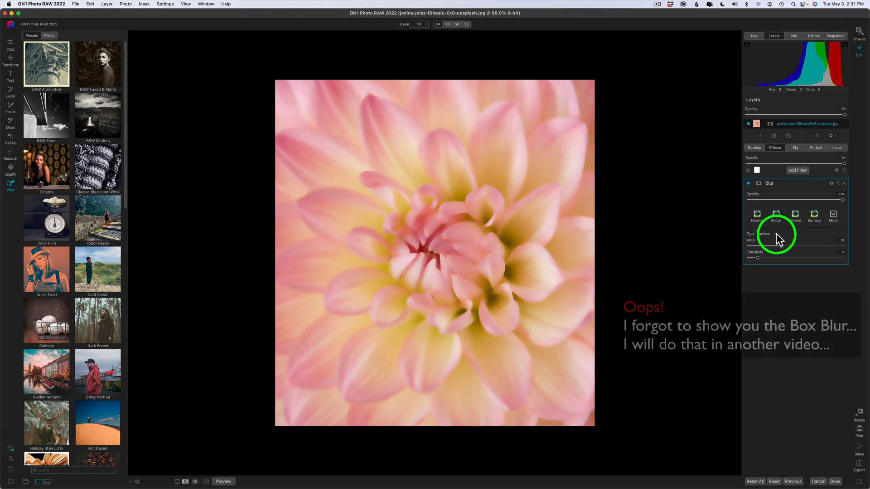
# - Change the Blur type to Radial and try its centre near the photo's upper-right and lower-right corners
pyautogui.click(776, 234)
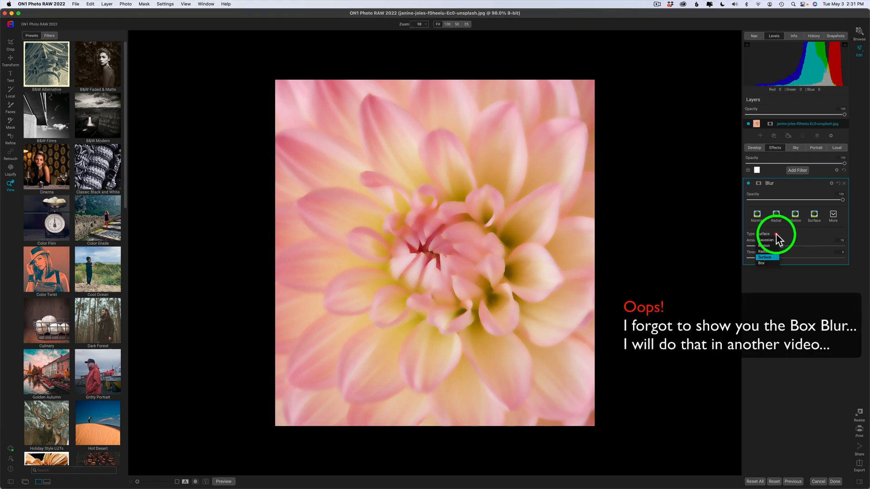
pyautogui.click(768, 252)
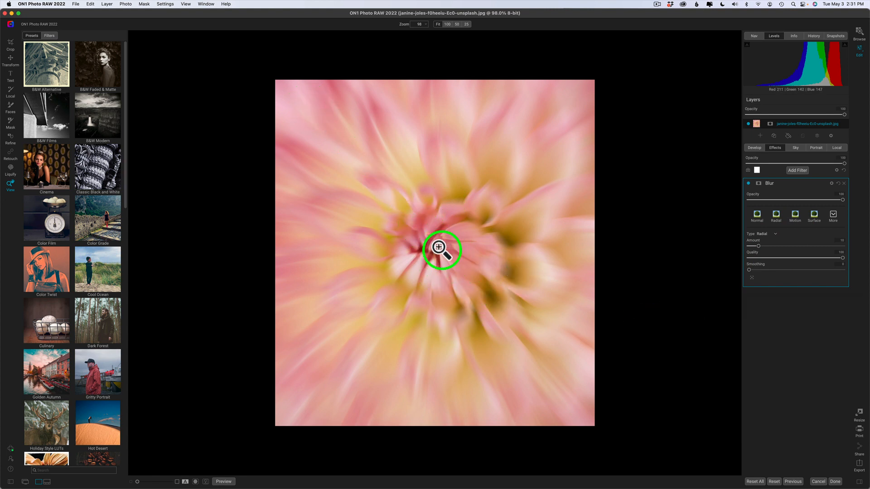
pyautogui.click(753, 278)
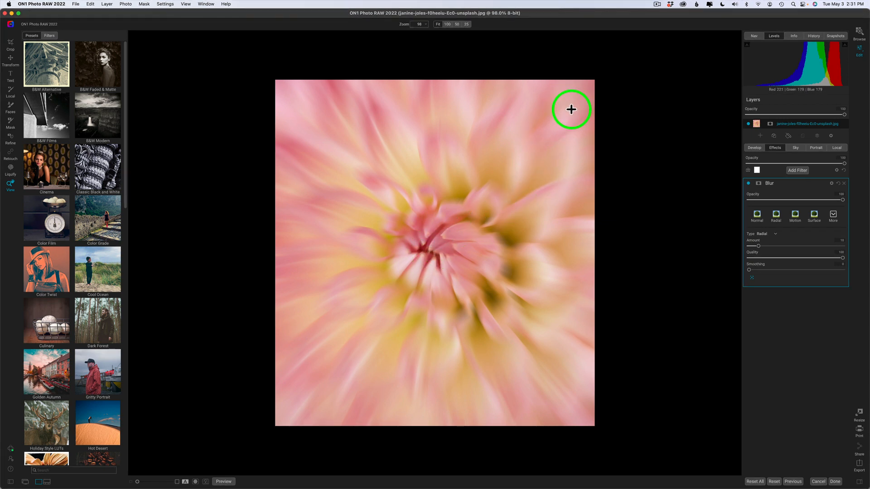
pyautogui.click(564, 113)
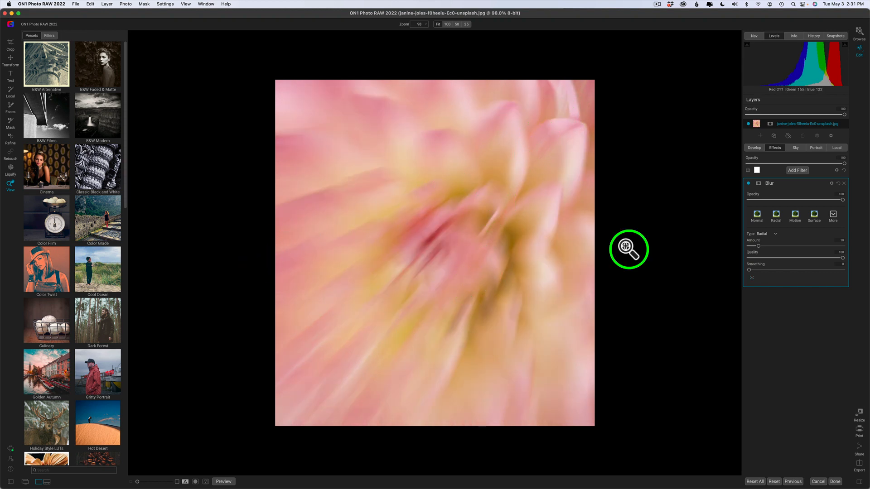
pyautogui.click(752, 277)
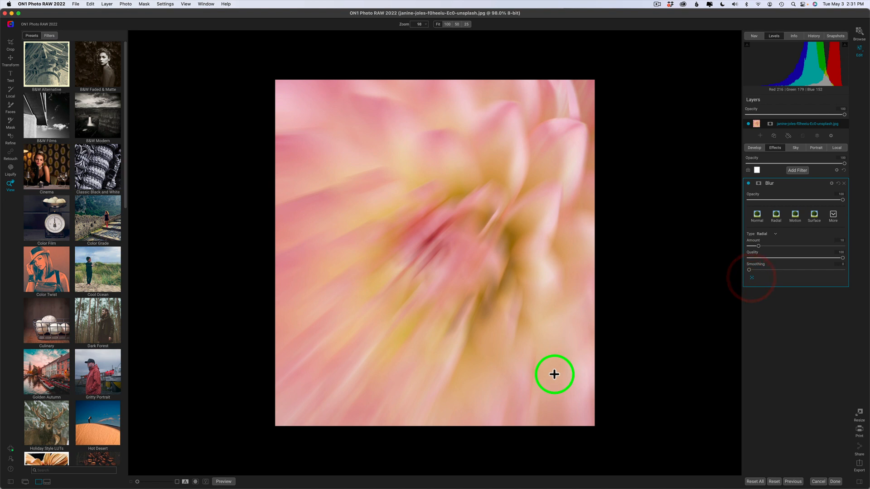
pyautogui.click(554, 374)
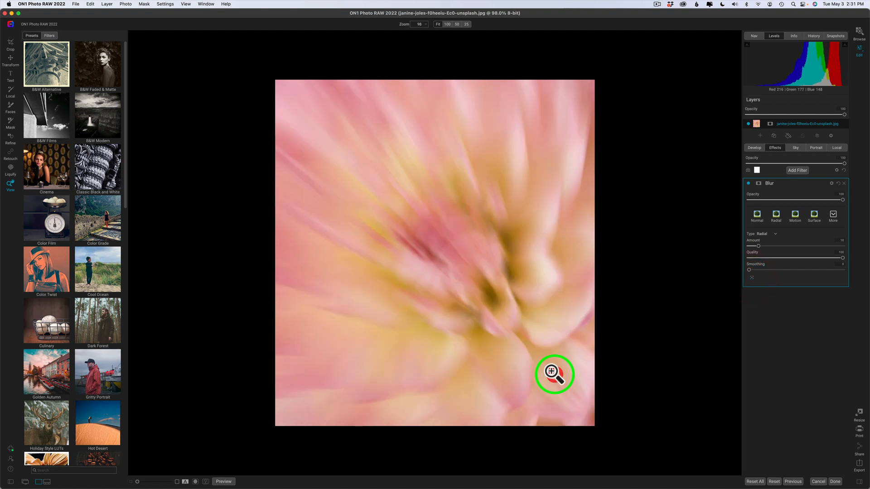
# - Move the radial blur's centre back to the middle of the flower, refining it onto the dark red core
pyautogui.click(752, 277)
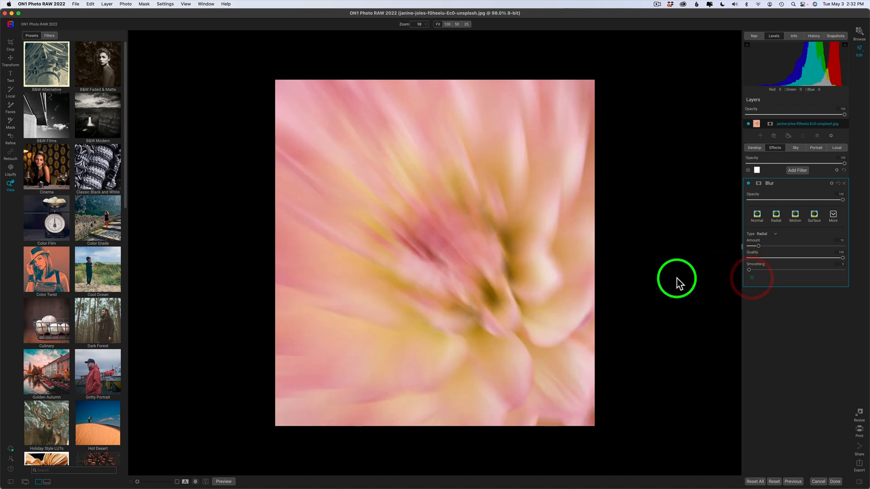
pyautogui.click(440, 250)
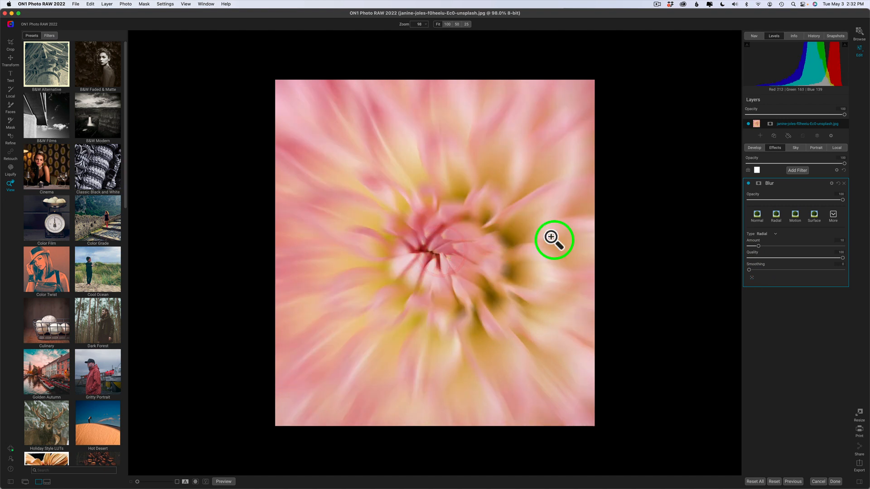
pyautogui.click(751, 277)
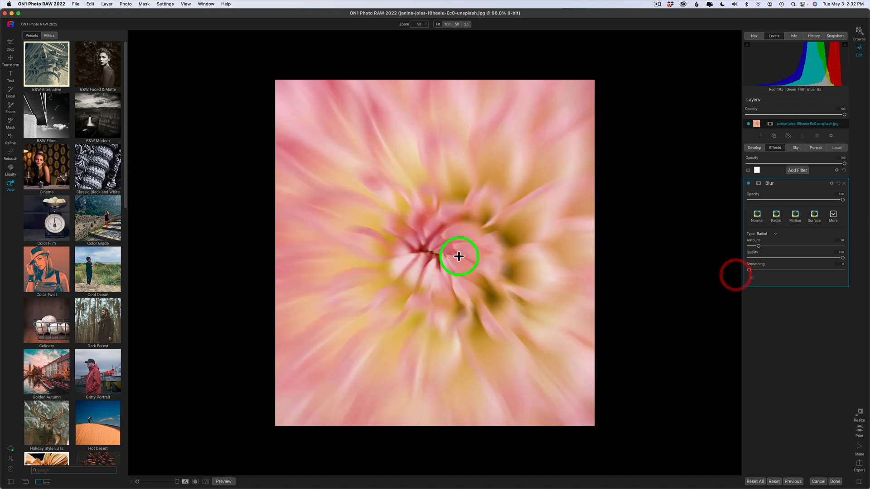
pyautogui.click(428, 252)
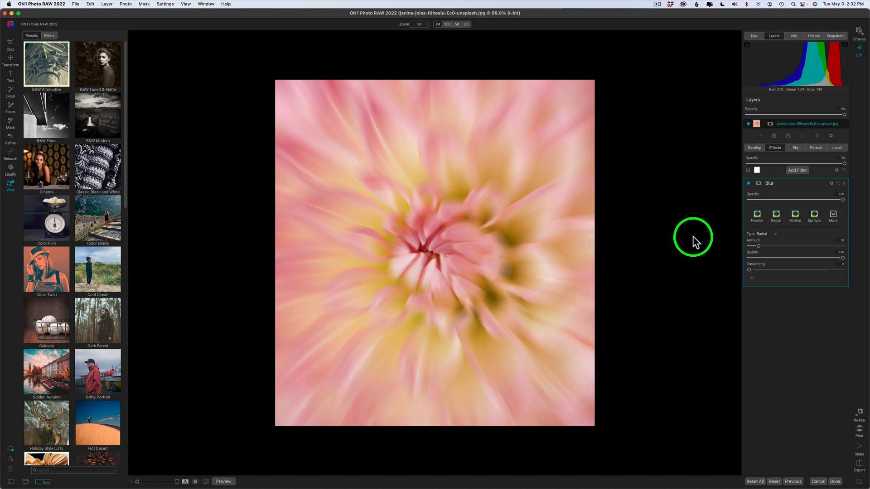
# - Raise the radial blur's Amount to about 19 and test Quality at 1, leaving it at 100 with Smoothing at minimum
pyautogui.moveTo(759, 246)
pyautogui.mouseDown()
pyautogui.moveTo(814, 248)
pyautogui.moveTo(770, 249)
pyautogui.mouseUp()
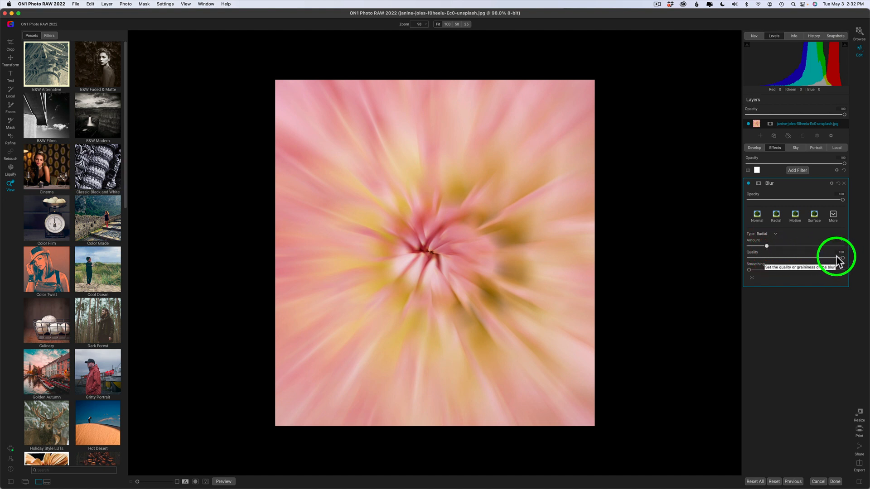
pyautogui.moveTo(836, 256); pyautogui.dragTo(724, 254)
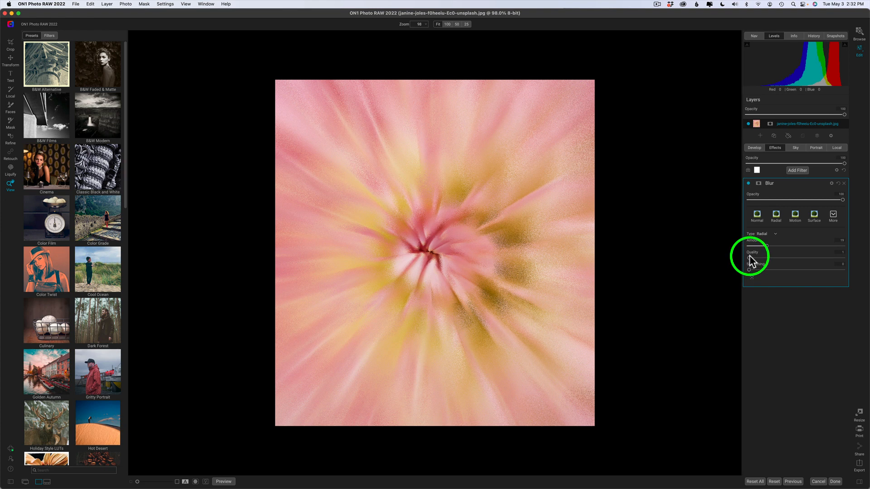
pyautogui.moveTo(750, 257); pyautogui.dragTo(868, 263)
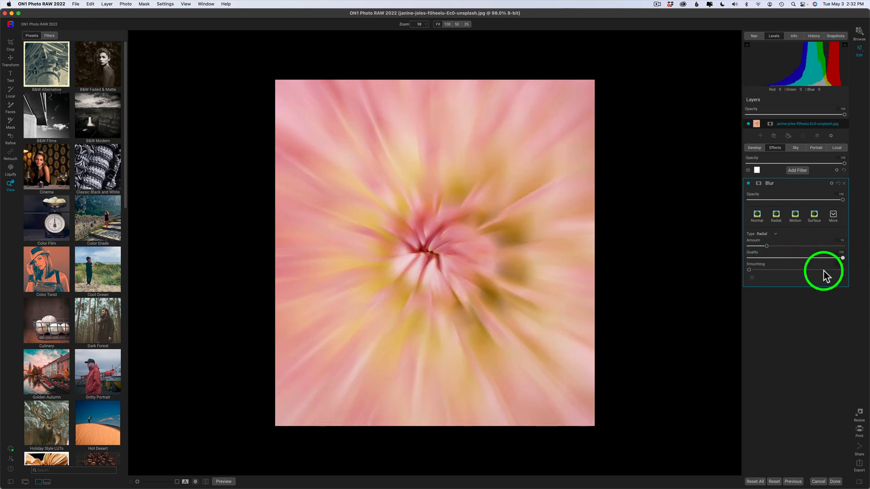
pyautogui.moveTo(750, 270); pyautogui.dragTo(729, 270)
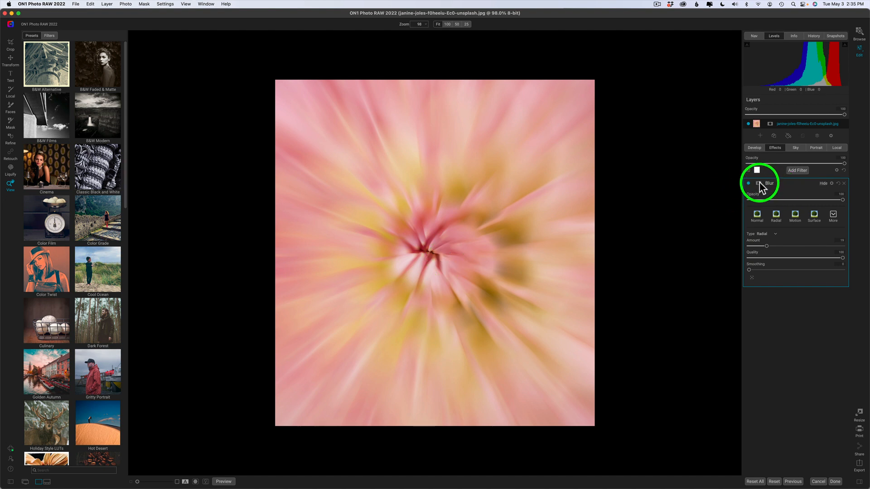
# - Show the Blur filter's mask and place a Vignette masking bug on the flower's centre
pyautogui.click(759, 183)
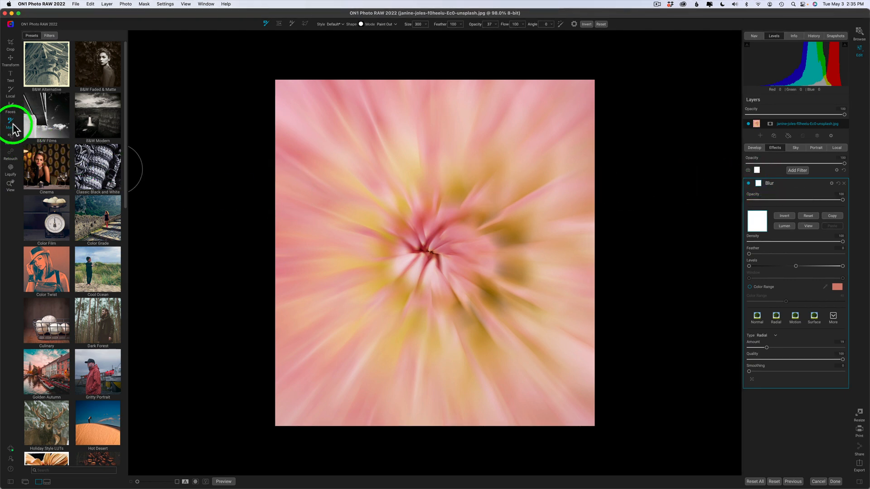
pyautogui.click(280, 23)
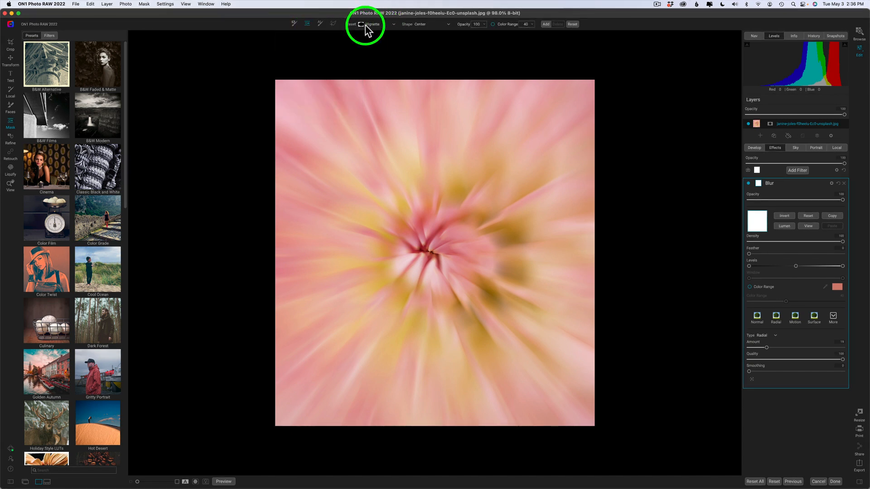
pyautogui.click(394, 24)
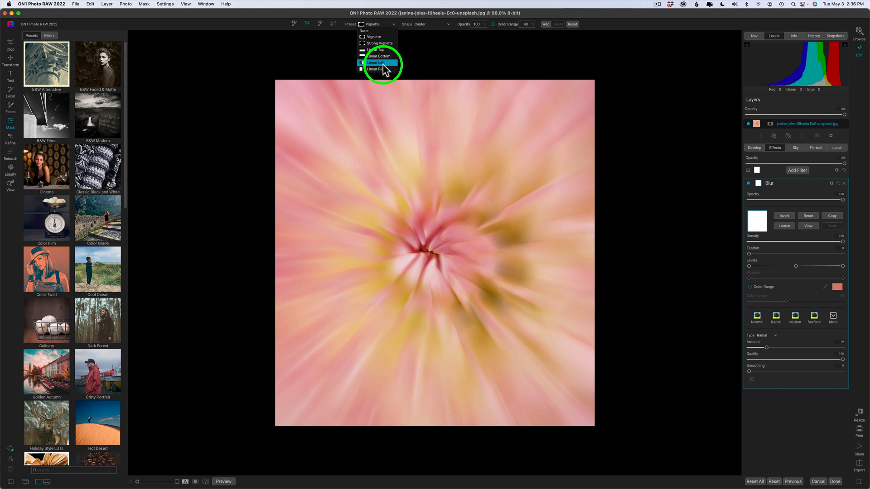
pyautogui.click(375, 37)
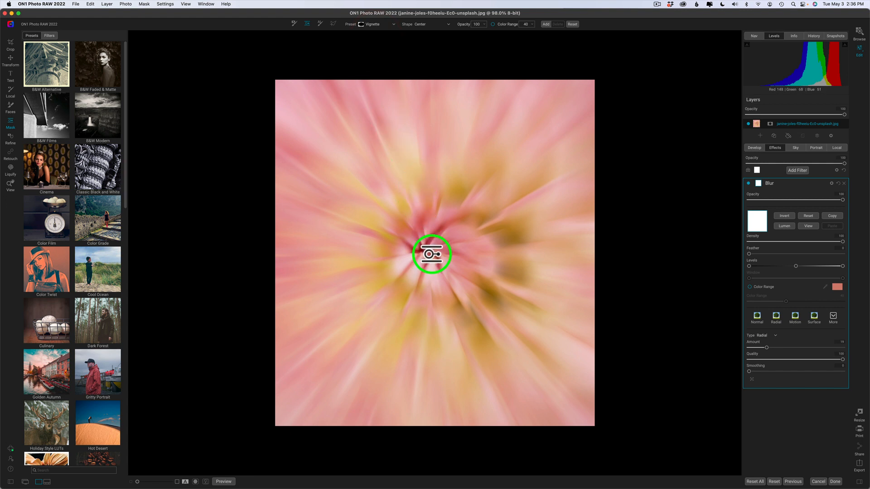
pyautogui.click(432, 254)
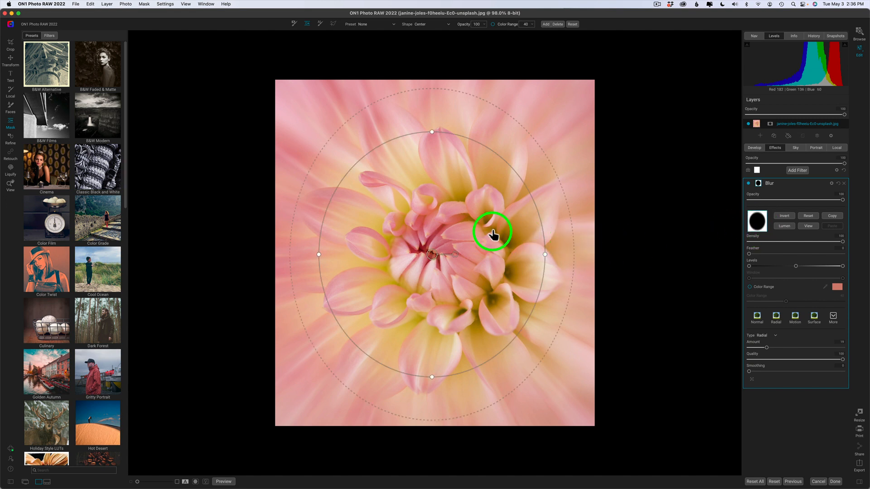
# - Shrink and reposition the vignette mask into an upright oval around the flower's inner petals, and finish the edit
pyautogui.moveTo(432, 134); pyautogui.dragTo(440, 172)
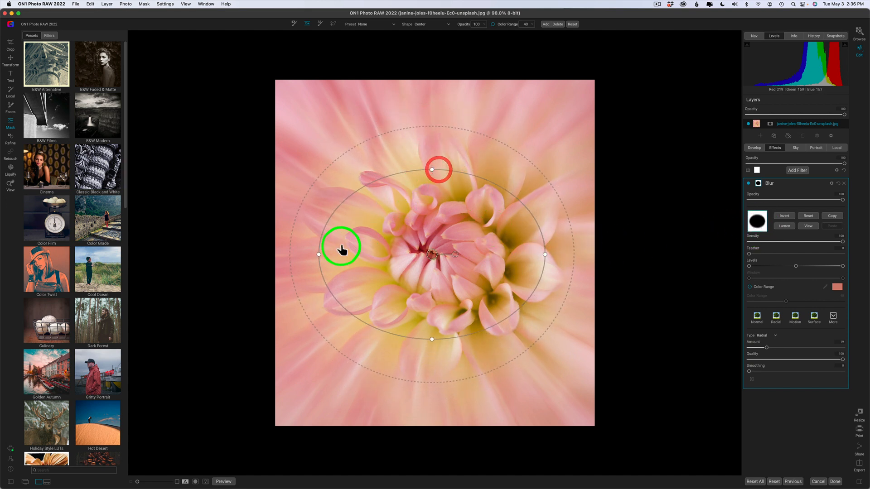
pyautogui.moveTo(321, 256); pyautogui.dragTo(366, 256)
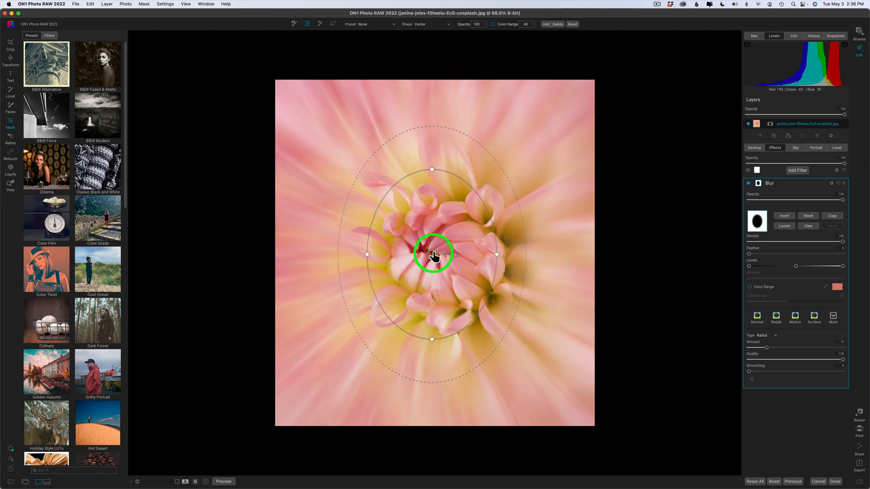
pyautogui.moveTo(432, 255); pyautogui.dragTo(431, 253)
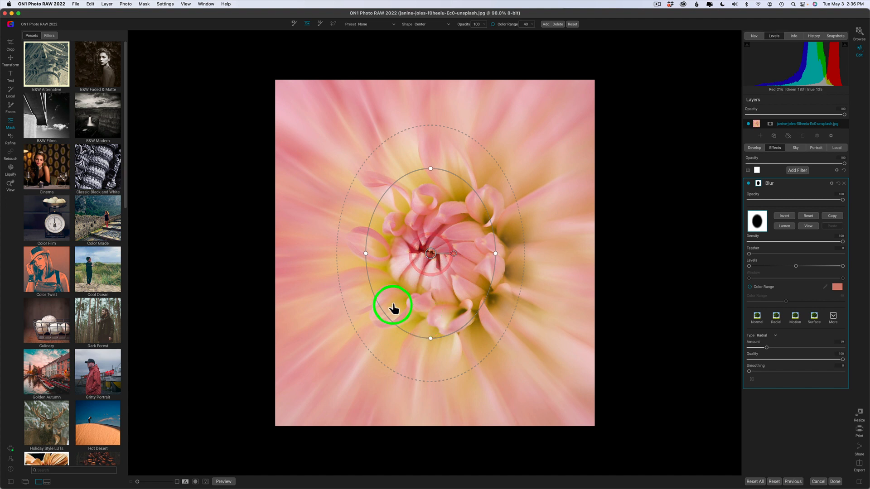
pyautogui.moveTo(431, 338); pyautogui.dragTo(429, 328)
pyautogui.moveTo(366, 254); pyautogui.dragTo(373, 253)
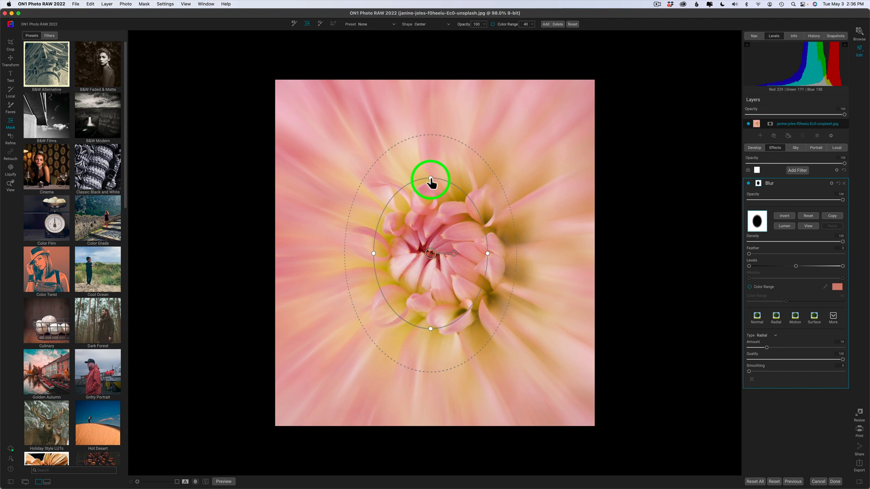
pyautogui.moveTo(430, 179); pyautogui.dragTo(430, 184)
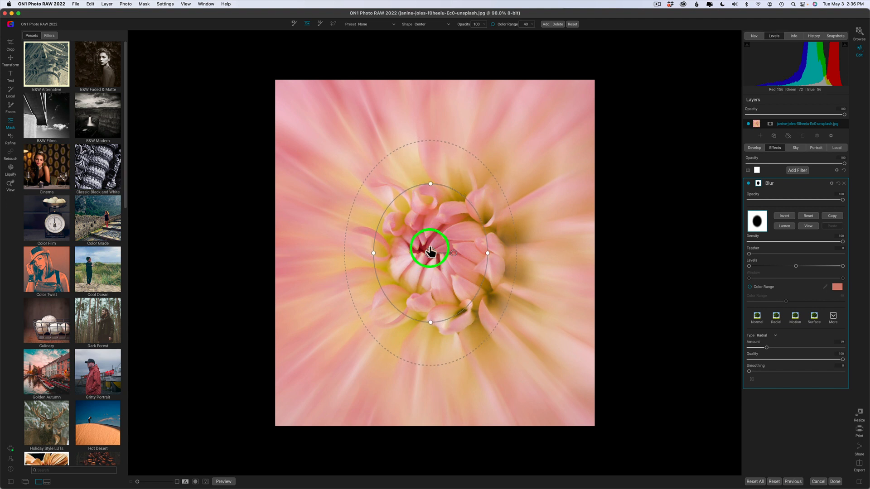
pyautogui.moveTo(431, 252); pyautogui.dragTo(454, 252)
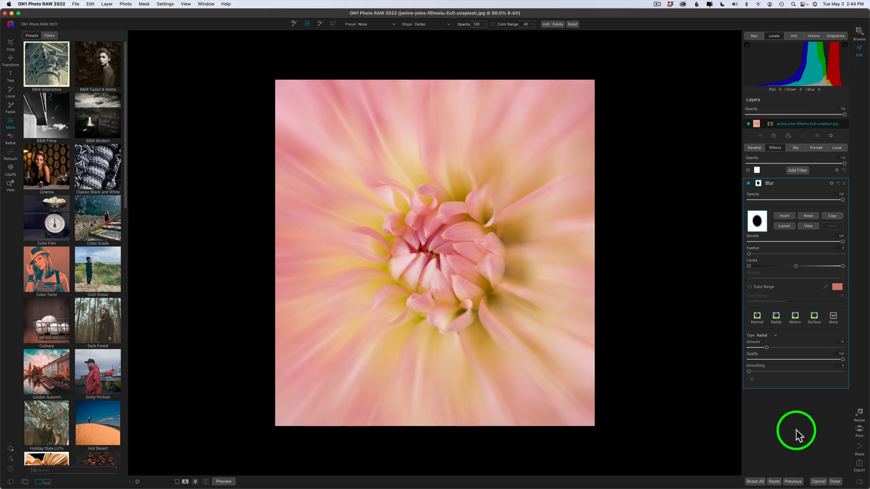
pyautogui.click(835, 482)
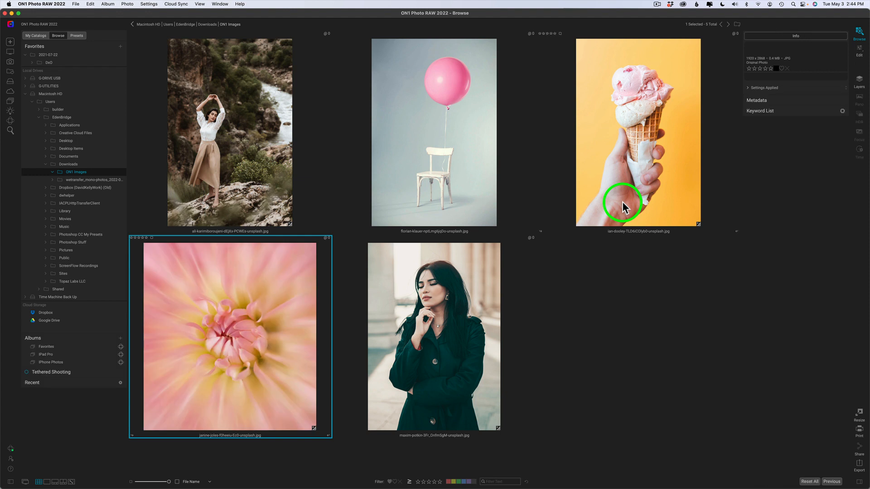
# - Open the pink balloon photo for editing and add the Replace Color effects filter
pyautogui.click(446, 148)
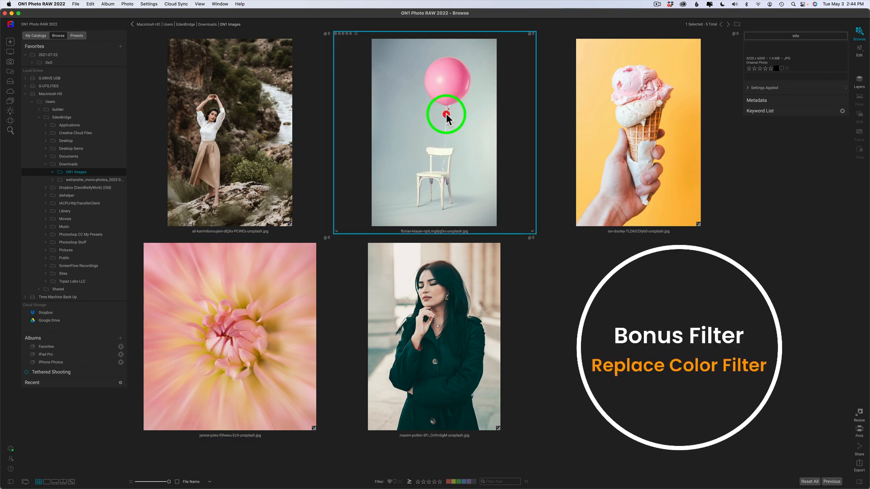
pyautogui.doubleClick(446, 113)
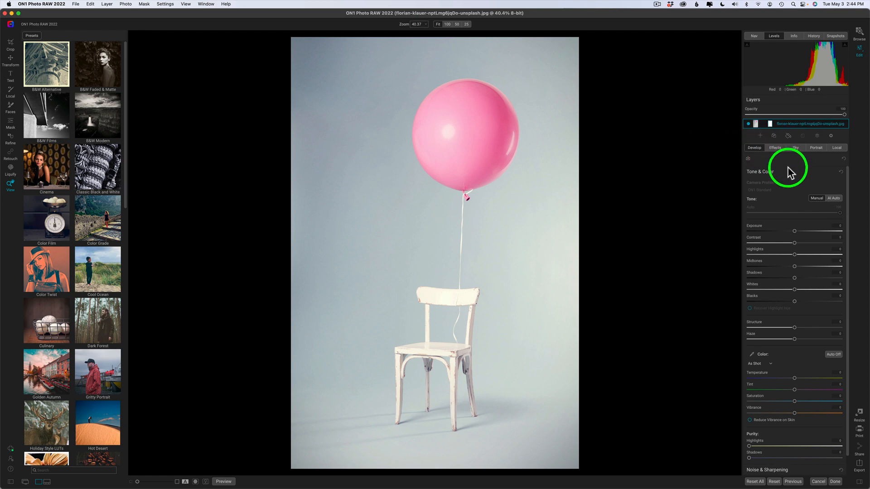
pyautogui.click(776, 148)
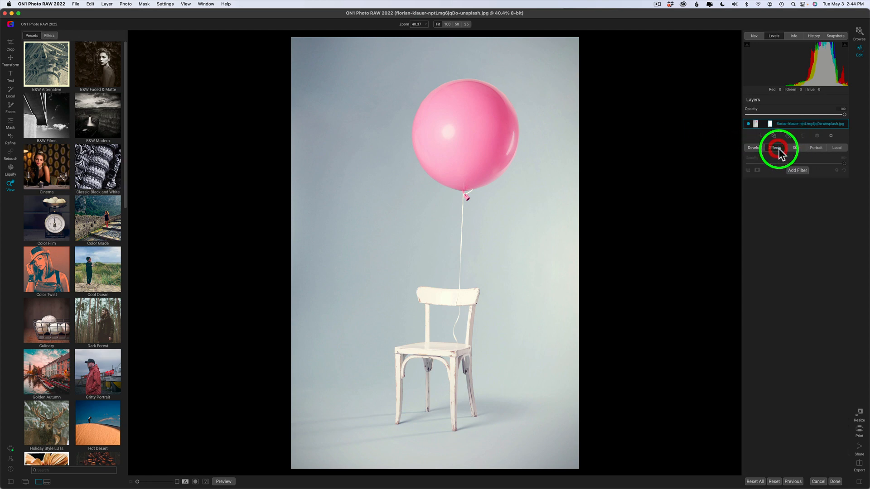
pyautogui.click(799, 170)
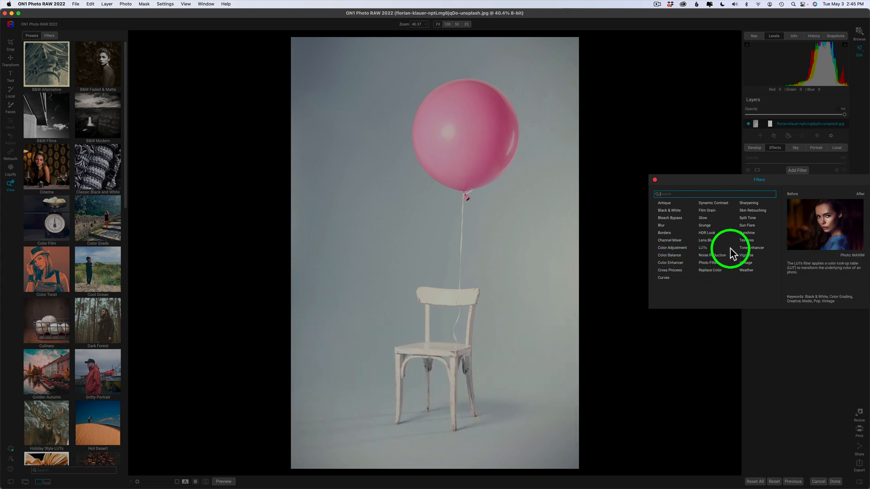
pyautogui.click(714, 270)
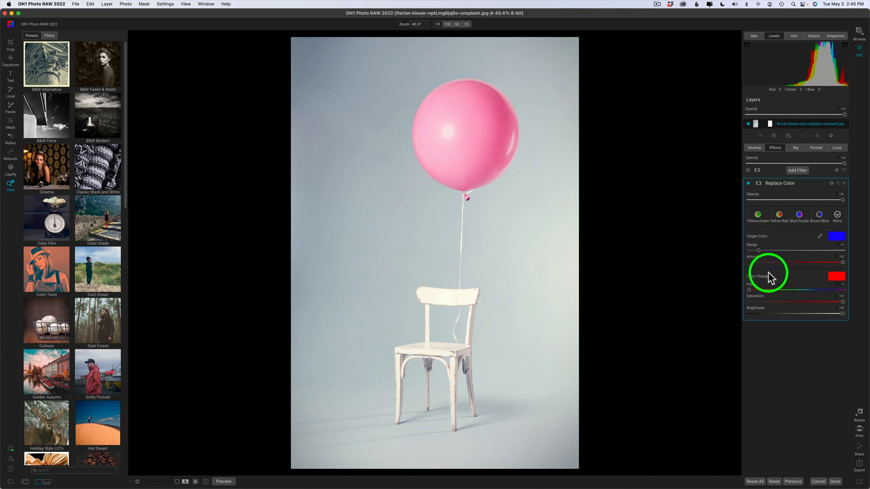
# - Sample the balloon's pink as the target color and recolor it blue with Hue about 208, Saturation about 45 and Range about 33
pyautogui.click(820, 236)
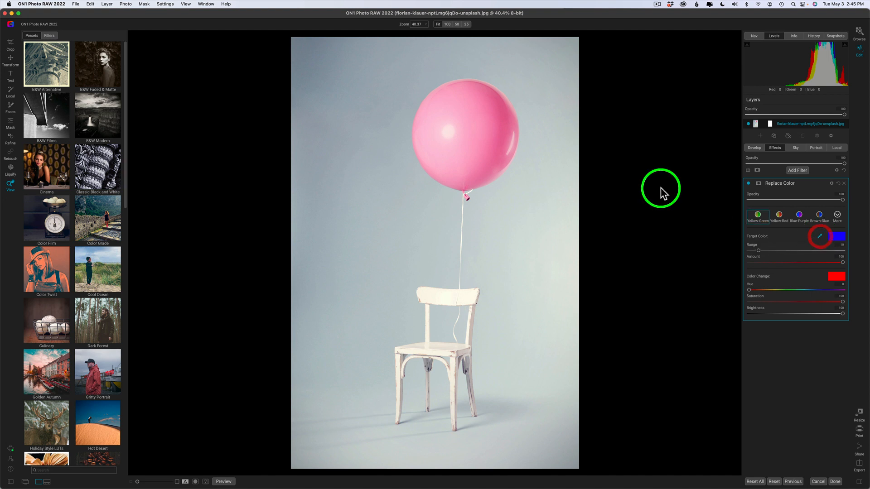
pyautogui.click(492, 109)
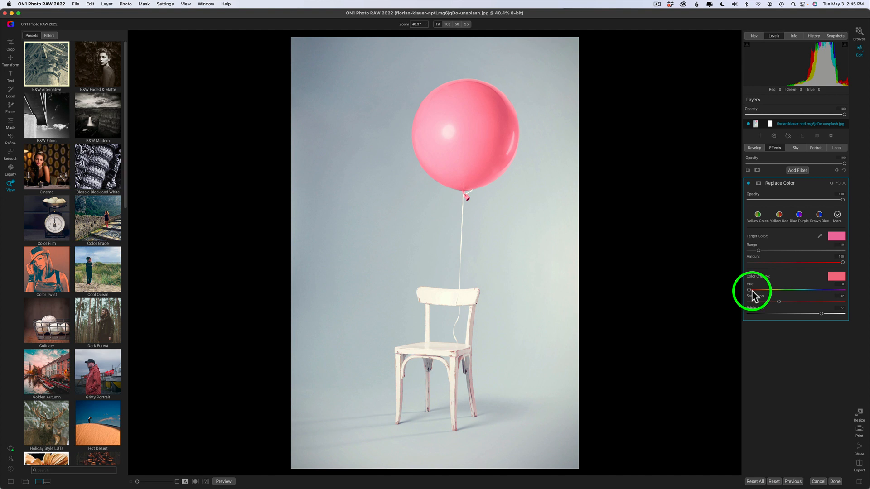
pyautogui.moveTo(750, 292); pyautogui.dragTo(803, 293)
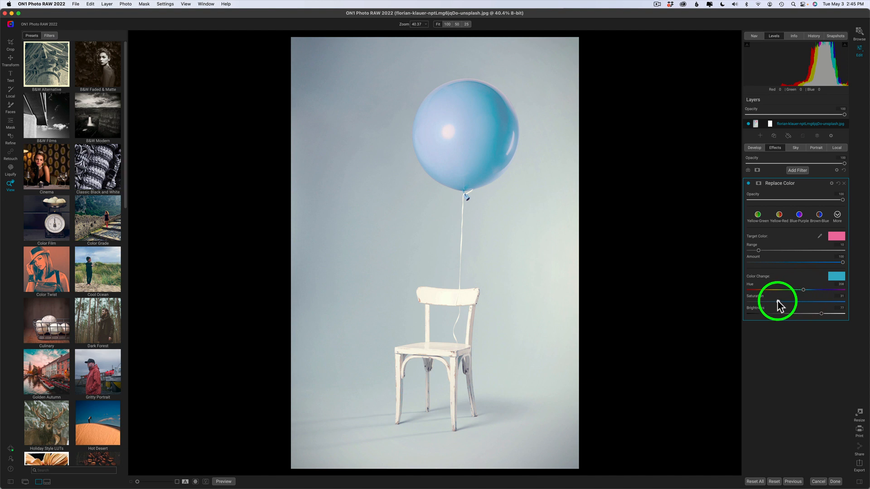
pyautogui.moveTo(779, 303); pyautogui.dragTo(803, 303)
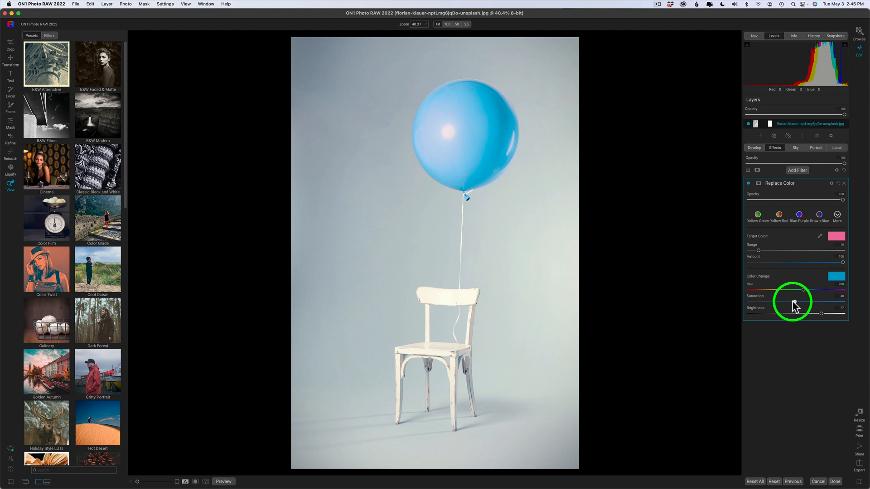
pyautogui.moveTo(793, 301); pyautogui.dragTo(791, 302)
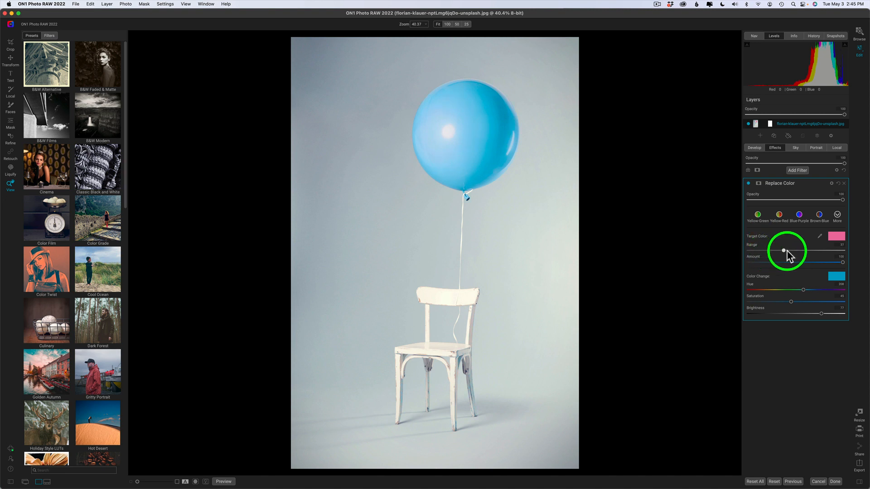
pyautogui.moveTo(792, 250); pyautogui.dragTo(779, 250)
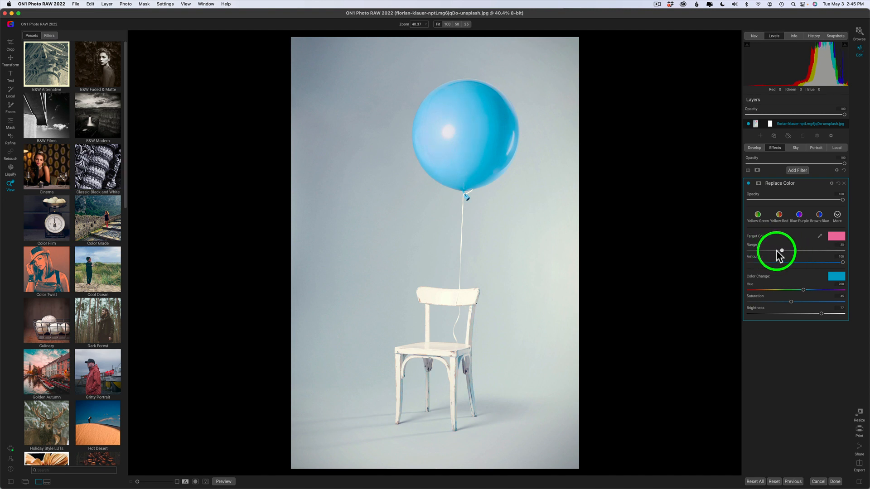
# - Inspect the chair for color spill, show the Replace Color mask and set its masking brush to Paint Out at 100 opacity
pyautogui.click(450, 363)
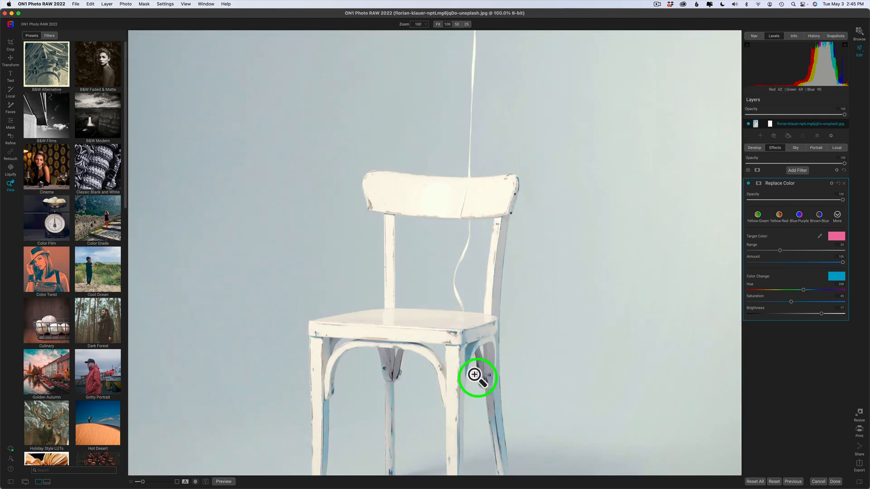
pyautogui.scroll(-3, 474, 375)
pyautogui.scroll(-1, 474, 376)
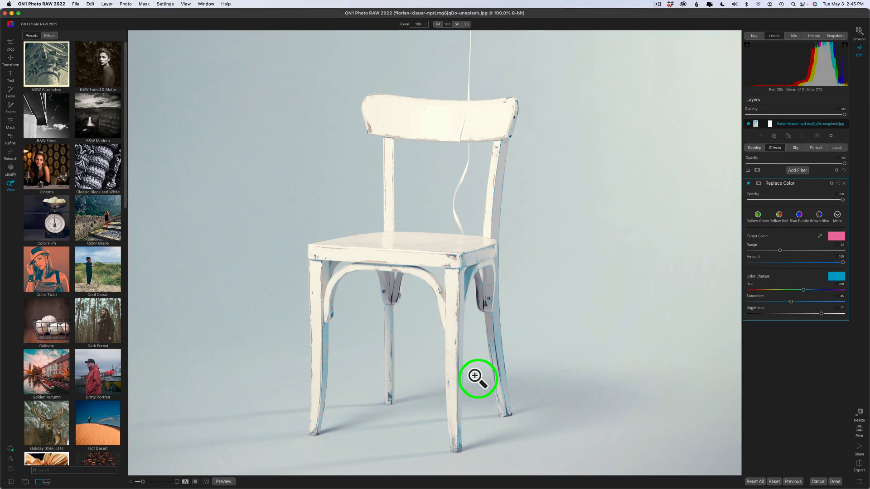
pyautogui.click(759, 183)
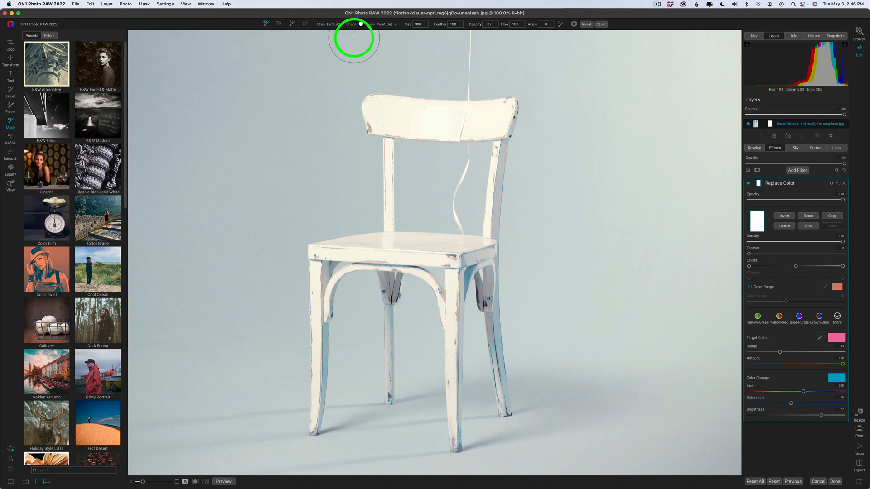
pyautogui.click(395, 24)
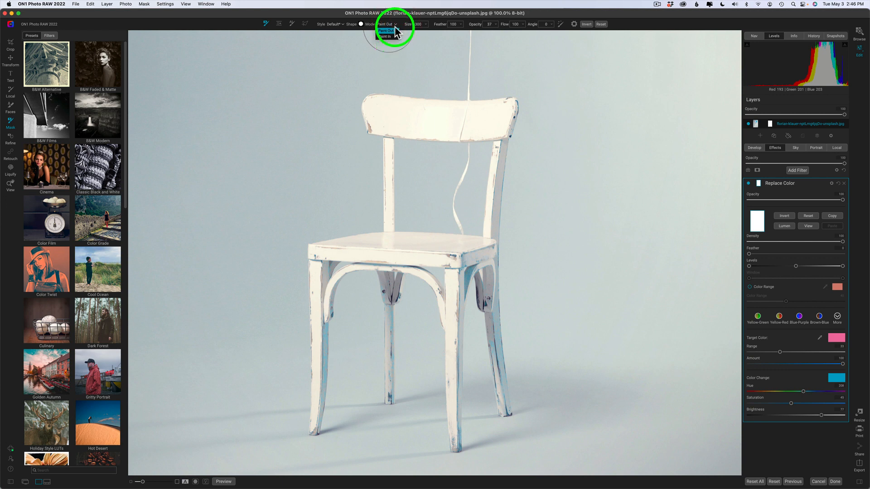
pyautogui.click(393, 31)
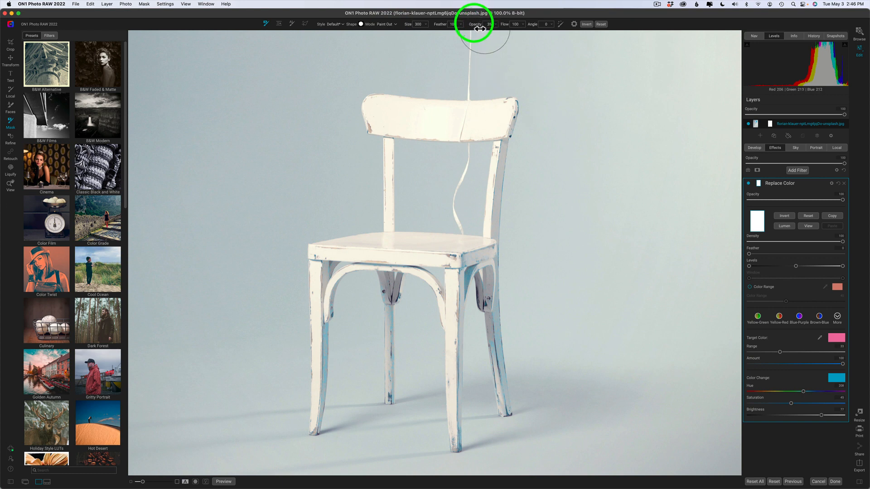
pyautogui.moveTo(484, 30); pyautogui.dragTo(588, 31)
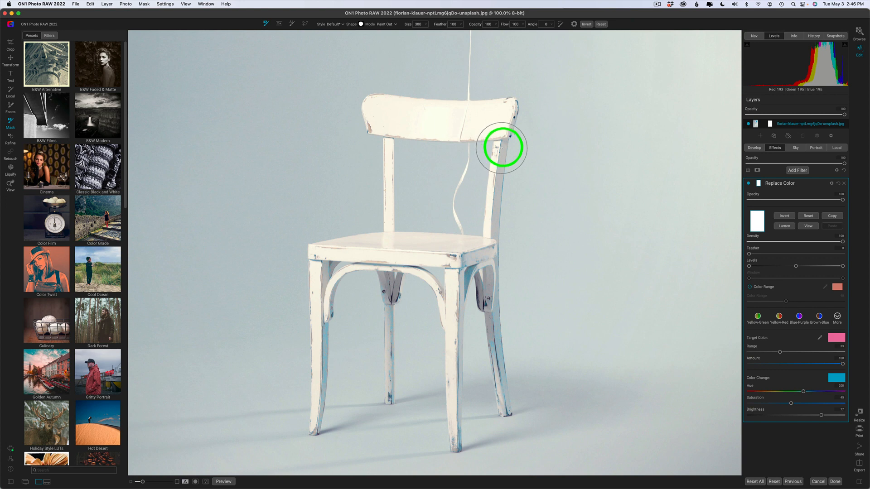
# - Enlarge the masking brush to size 600 and paint the blue tint out of the whole chair
pyautogui.press(']')
pyautogui.press(']')
pyautogui.press(']')
pyautogui.press(']')
pyautogui.press(']')
pyautogui.press(']')
pyautogui.moveTo(512, 128)
pyautogui.mouseDown()
pyautogui.moveTo(386, 123)
pyautogui.moveTo(381, 139)
pyautogui.moveTo(507, 161)
pyautogui.moveTo(490, 181)
pyautogui.moveTo(342, 247)
pyautogui.mouseUp()
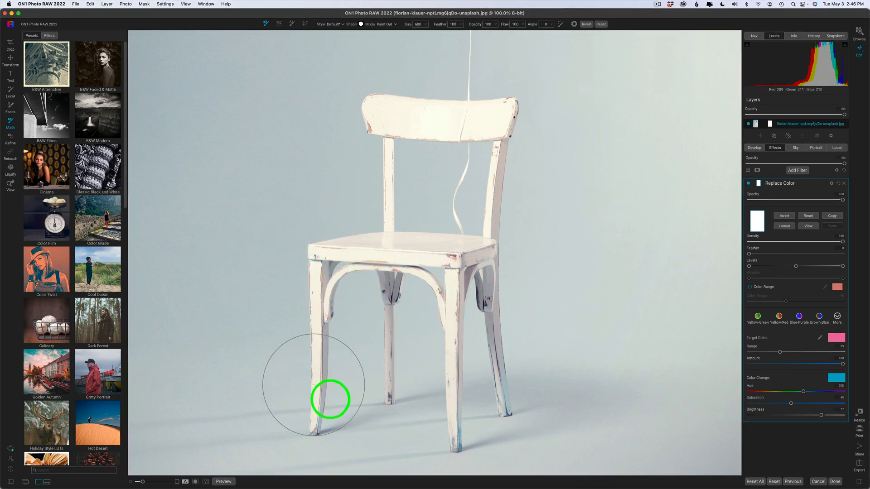
pyautogui.moveTo(314, 385)
pyautogui.mouseDown()
pyautogui.moveTo(332, 401)
pyautogui.moveTo(384, 412)
pyautogui.moveTo(537, 384)
pyautogui.moveTo(538, 407)
pyautogui.moveTo(412, 414)
pyautogui.moveTo(366, 411)
pyautogui.moveTo(335, 396)
pyautogui.moveTo(333, 324)
pyautogui.moveTo(396, 146)
pyautogui.moveTo(425, 132)
pyautogui.moveTo(481, 132)
pyautogui.moveTo(513, 148)
pyautogui.moveTo(509, 213)
pyautogui.mouseUp()
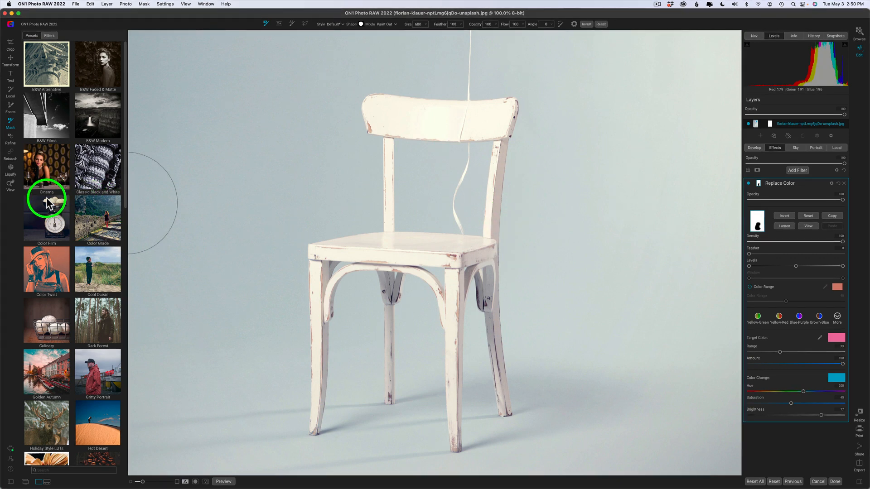
# - Fit the whole photo in view and compare it with the Replace Color filter off and on
pyautogui.moveTo(42, 195); pyautogui.dragTo(14, 188)
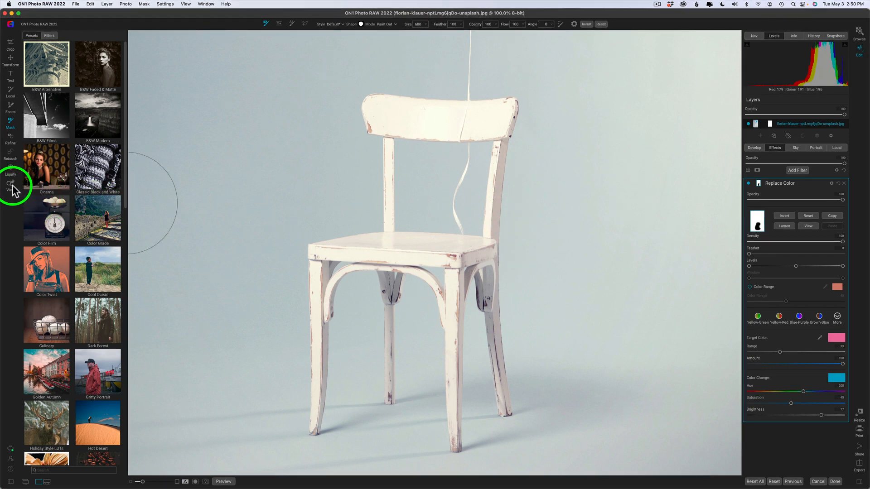
pyautogui.click(12, 186)
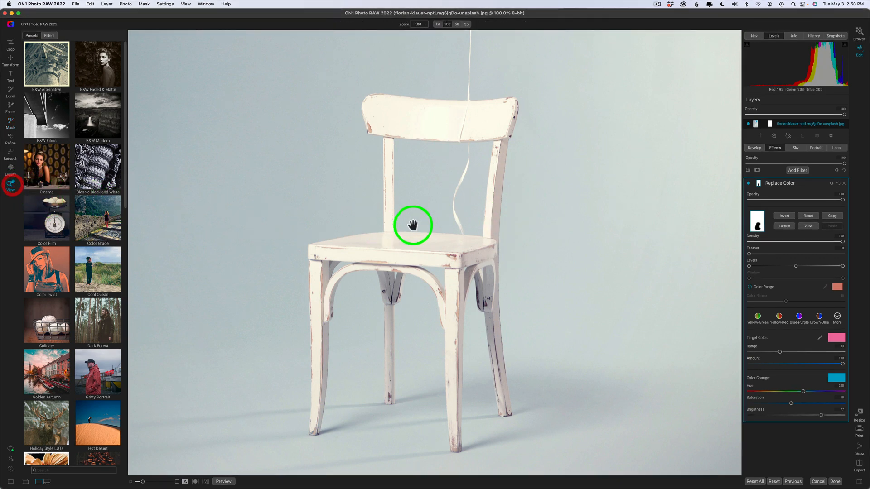
pyautogui.click(437, 24)
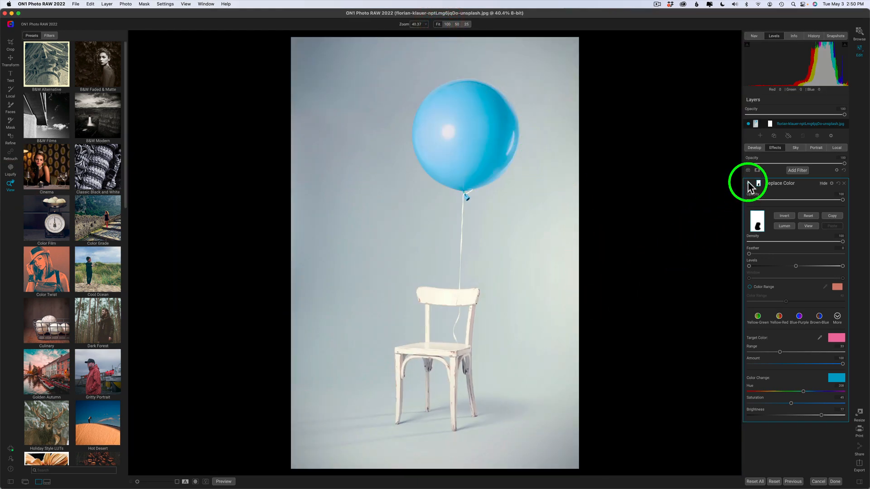
pyautogui.click(748, 184)
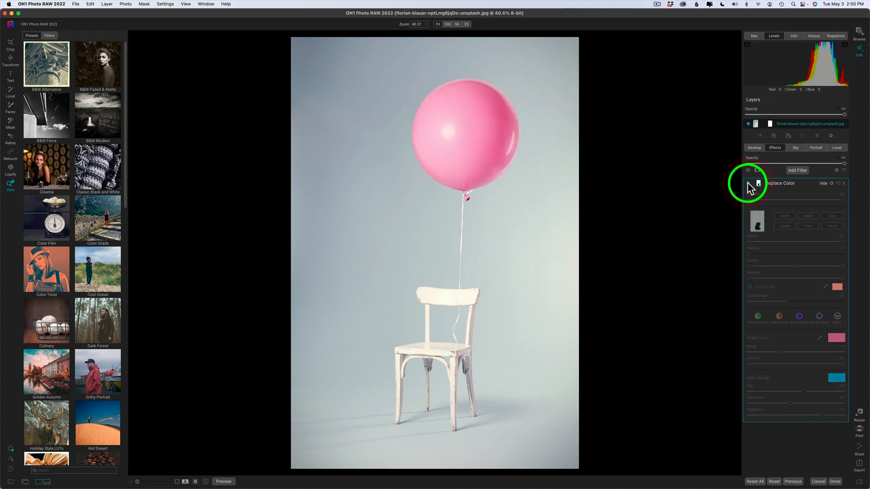
pyautogui.click(748, 184)
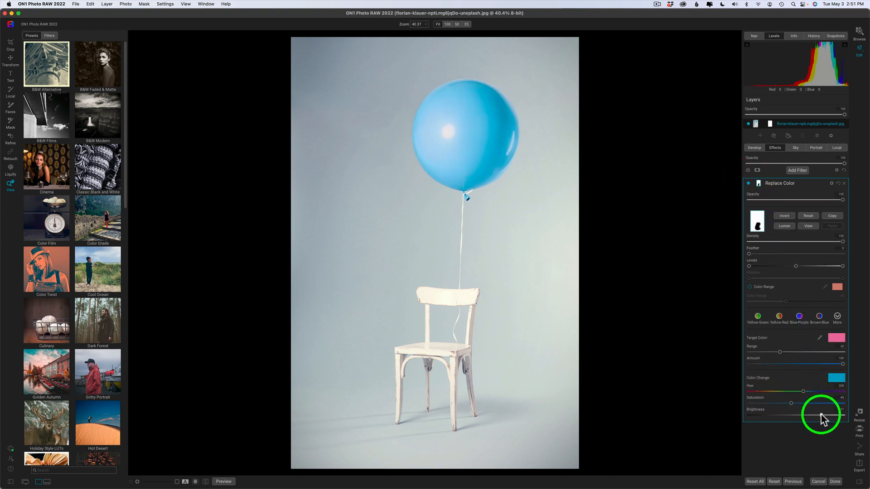
# - Lower the replacement color's Brightness to about 73 and finish the edit
pyautogui.moveTo(821, 416)
pyautogui.mouseDown()
pyautogui.moveTo(792, 413)
pyautogui.moveTo(817, 415)
pyautogui.mouseUp()
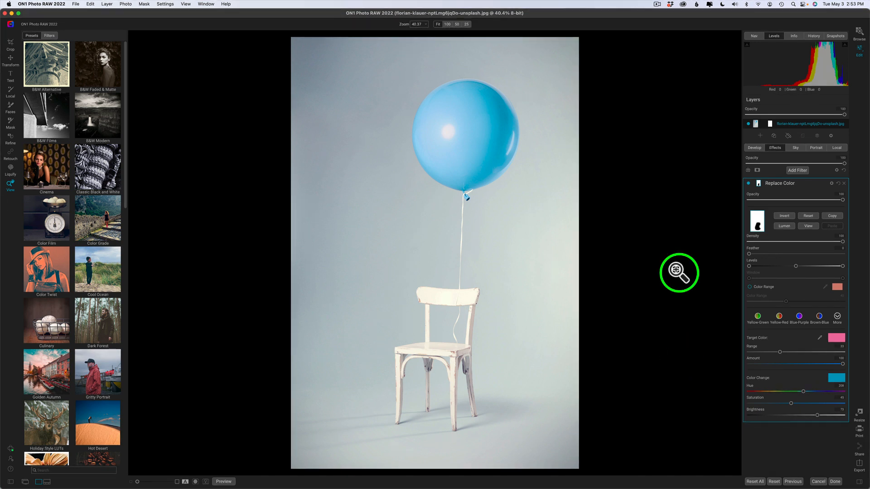
pyautogui.click(836, 482)
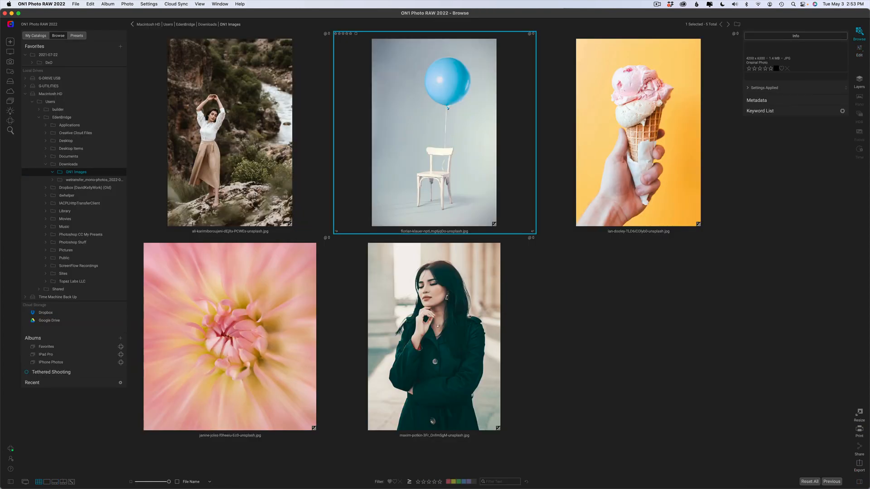